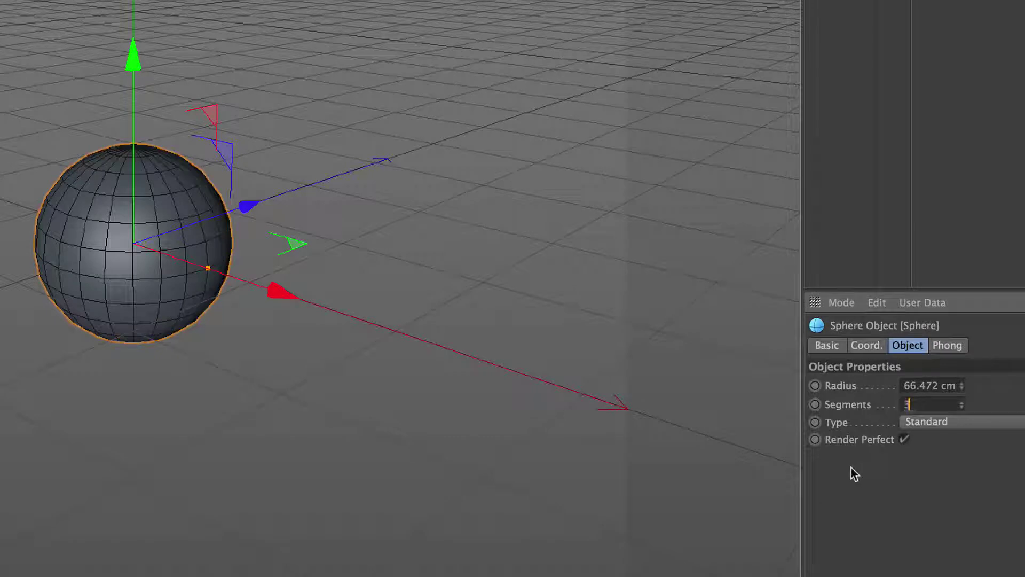
Set the sphere's segments to 36 and add a MoGraph Cloner with the sphere as its child.
key("Return")
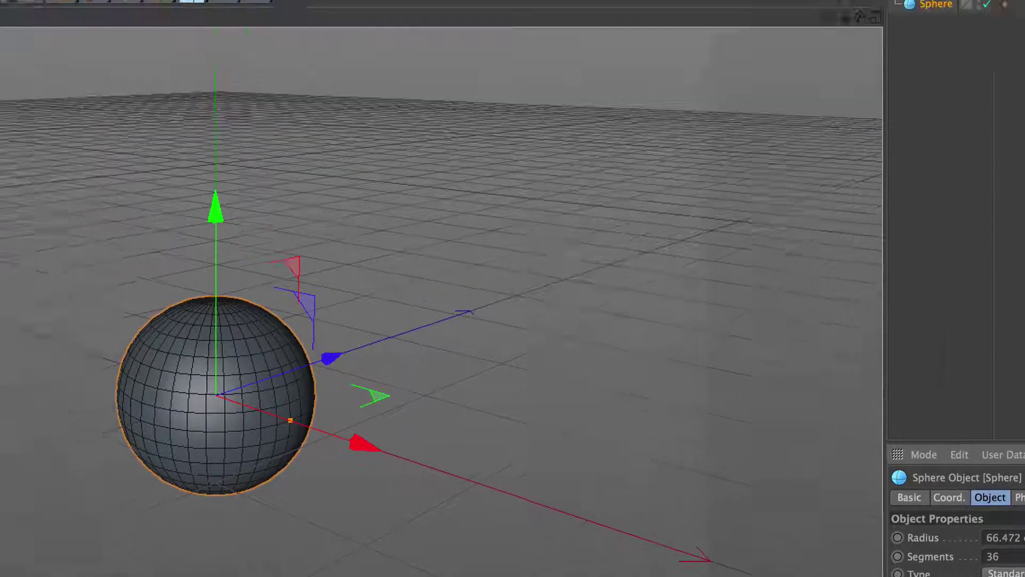
left_click(130, 11)
left_click(163, 154)
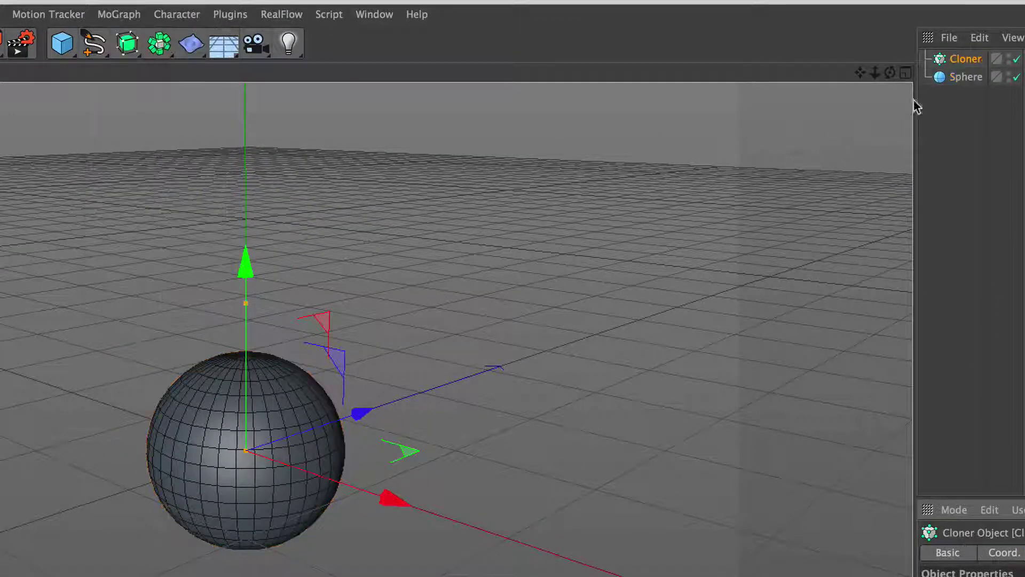
left_click(964, 77)
left_click_drag(968, 55, 970, 58)
left_click(969, 57)
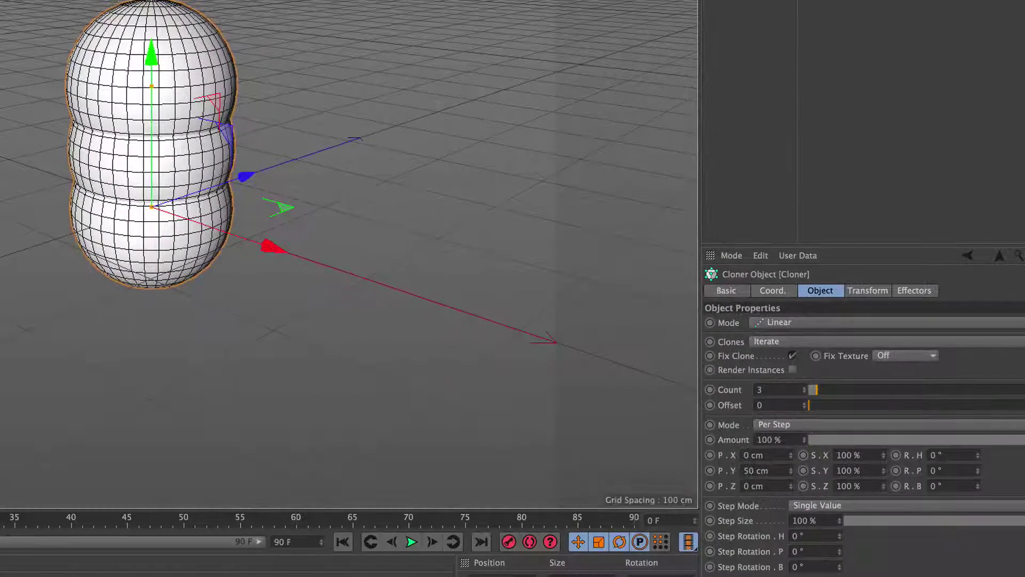
Set the linear cloner's count to 30 and its Y position step to 0 cm.
left_click(786, 388)
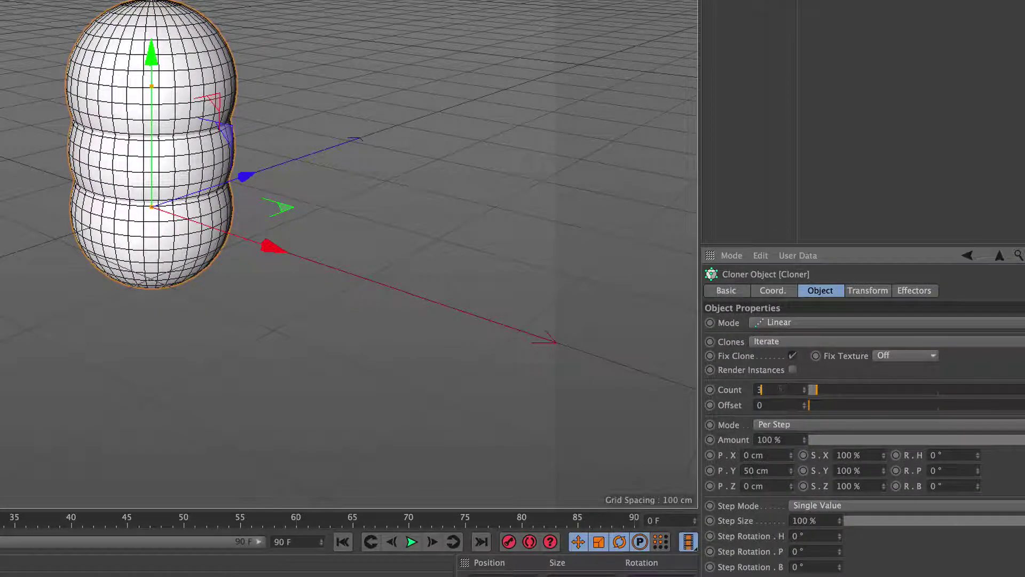
key("Return")
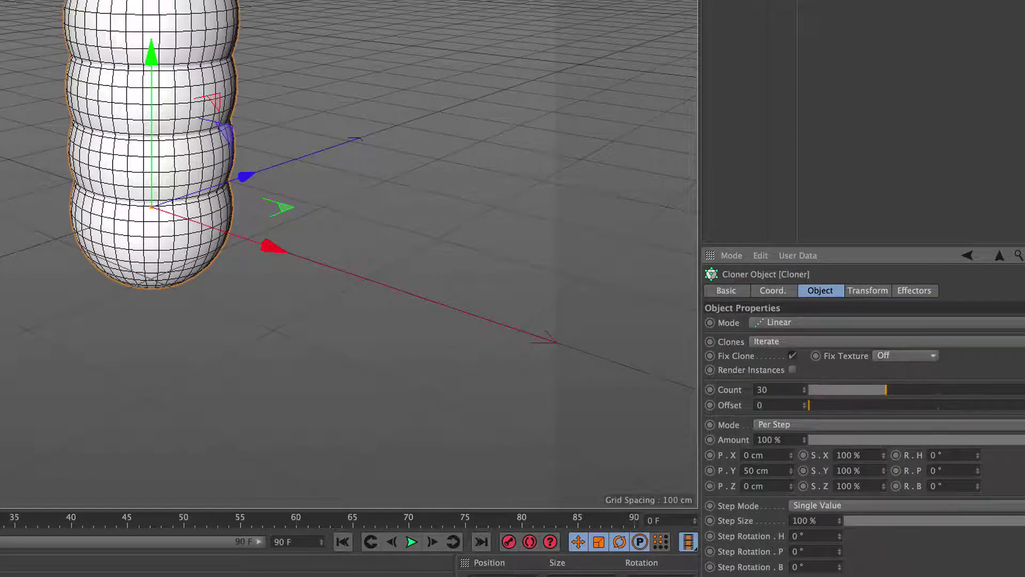
type("0")
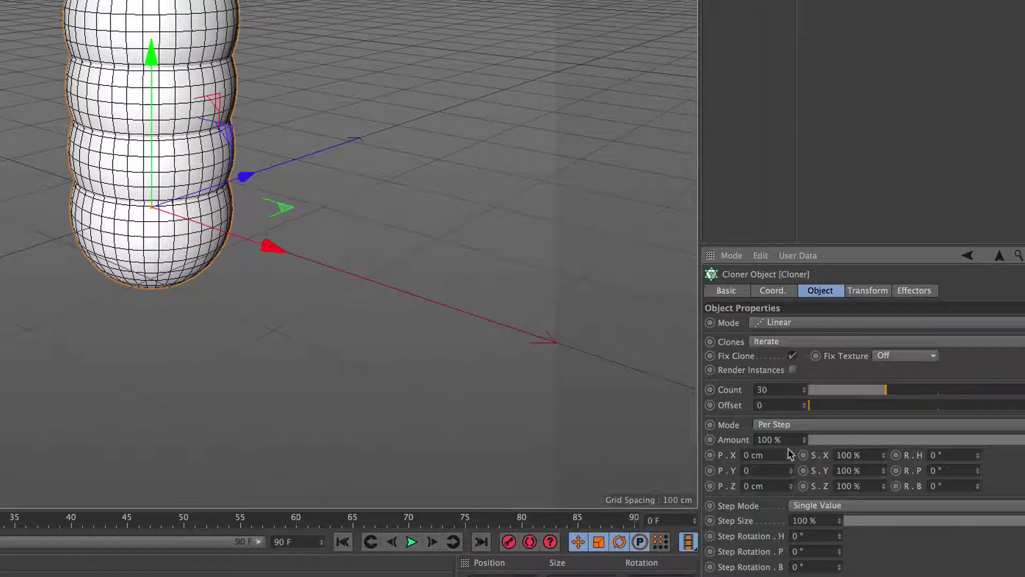
key("Return")
Space the clones out in a horizontal row with an X position step of 124 cm.
left_click_drag(791, 455, 792, 434)
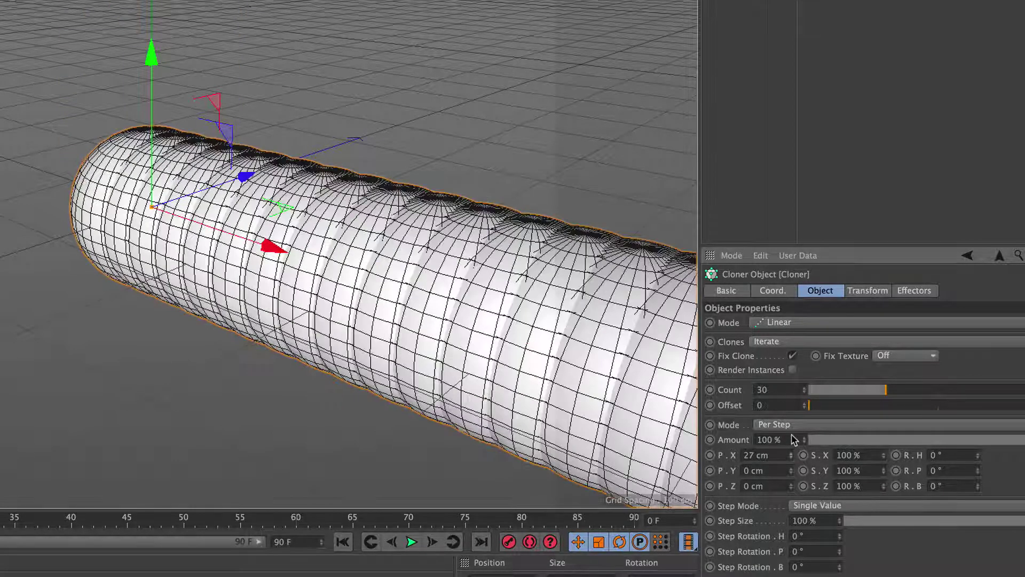
right_click_drag(305, 287, 252, 485, "alt")
left_click_drag(252, 485, 387, 366, "alt")
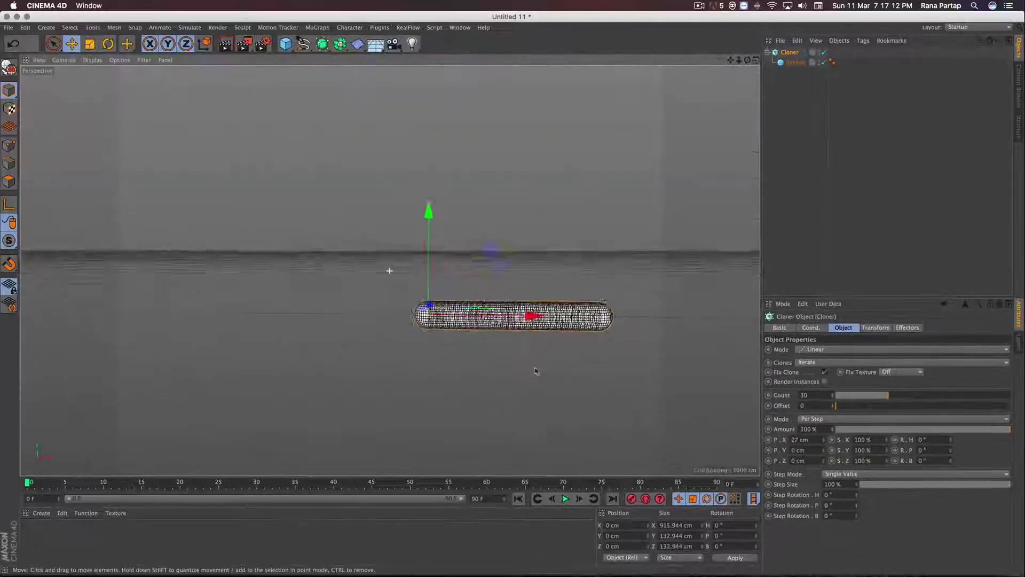
left_click_drag(549, 379, 532, 397, "alt")
right_click_drag(510, 329, 536, 299, "alt")
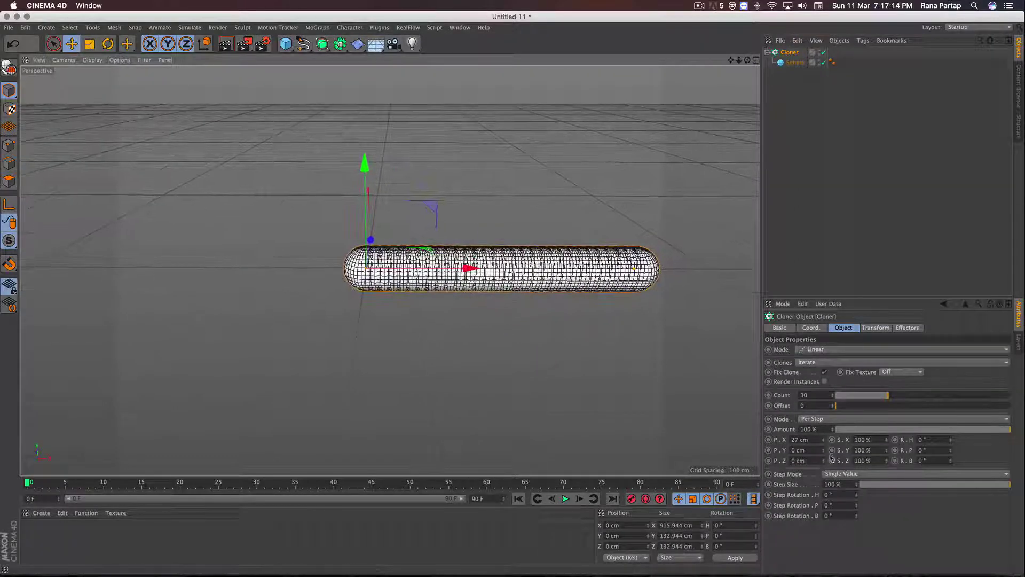
mouse_move(825, 442)
left_mouse_down()
mouse_move(821, 383)
mouse_move(817, 394)
left_mouse_up()
right_click_drag(387, 280, 380, 358, "alt")
right_click_drag(403, 306, 394, 325, "alt")
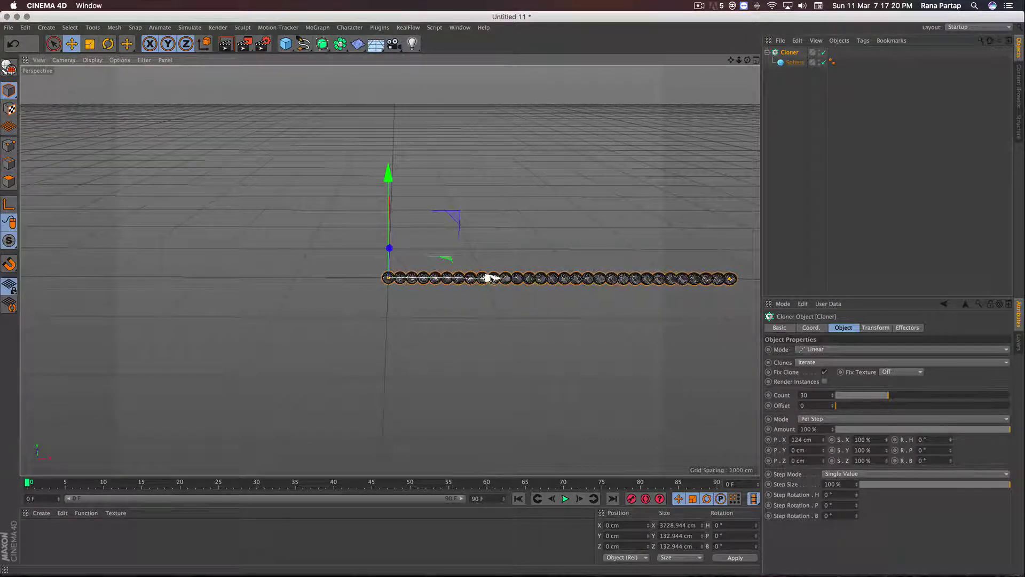
Move the cloner along X to about -1464 cm and switch the viewport display to Gouraud Shading.
left_click_drag(491, 279, 352, 279)
right_click_drag(402, 305, 387, 251, "alt")
left_click(92, 60)
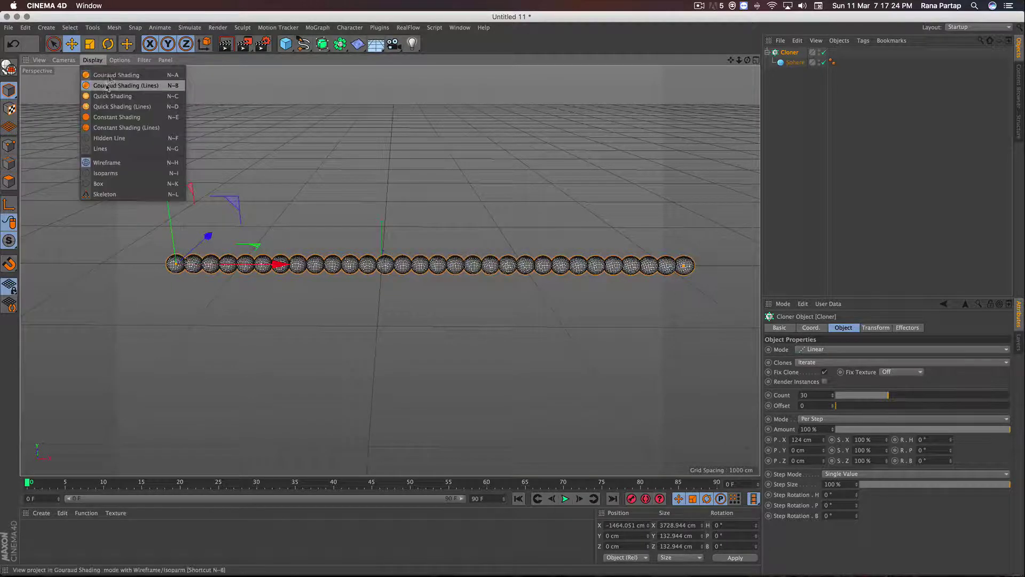
left_click(109, 72)
right_click_drag(380, 256, 398, 271, "alt")
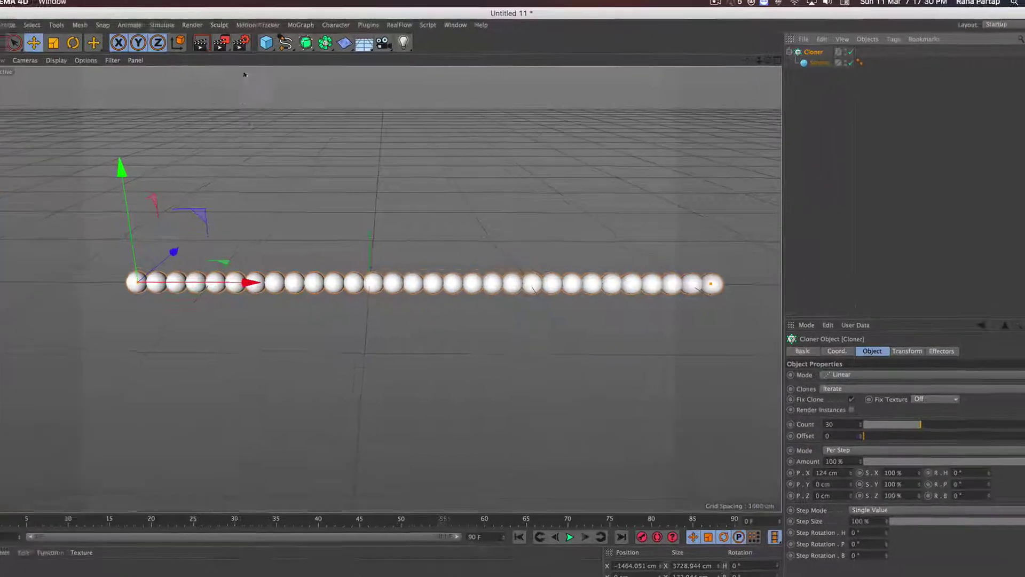
Add a MoGraph Sound effector to the selected cloner.
left_click(301, 25)
mouse_move(315, 41)
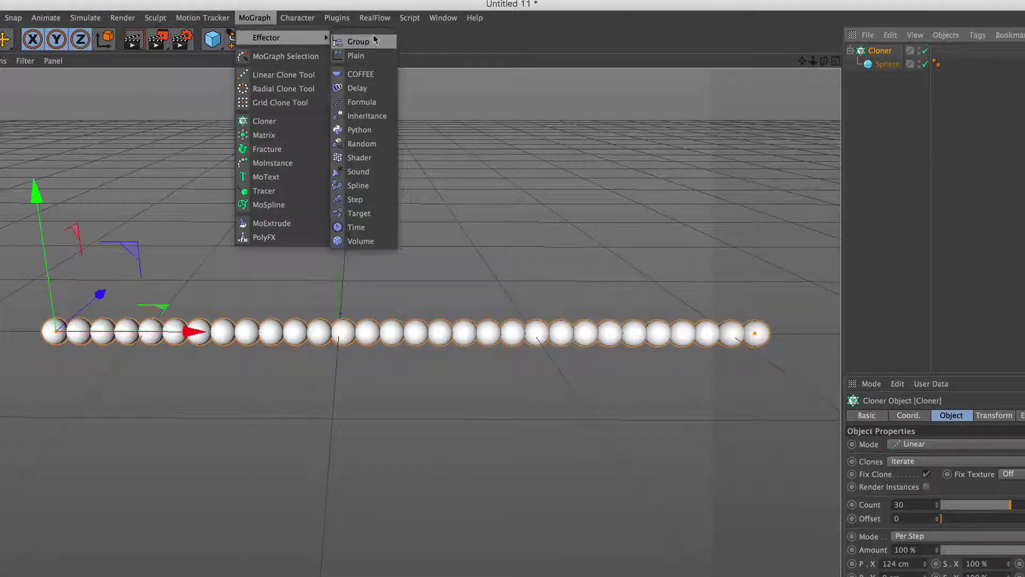
left_click(368, 172)
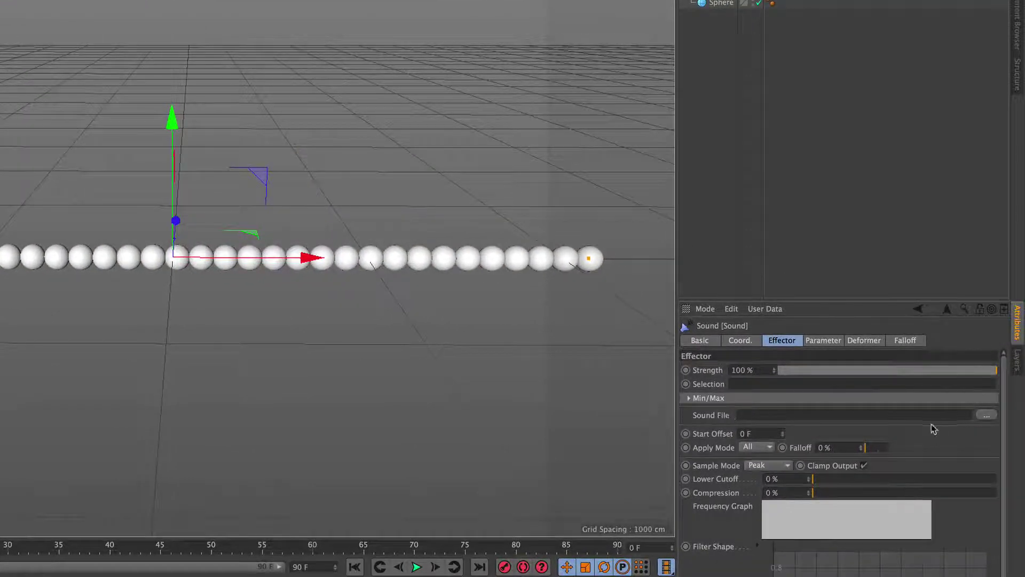
Load Brooklin.mp3 from the sound folder as the Sound effector's sound file.
left_click(986, 416)
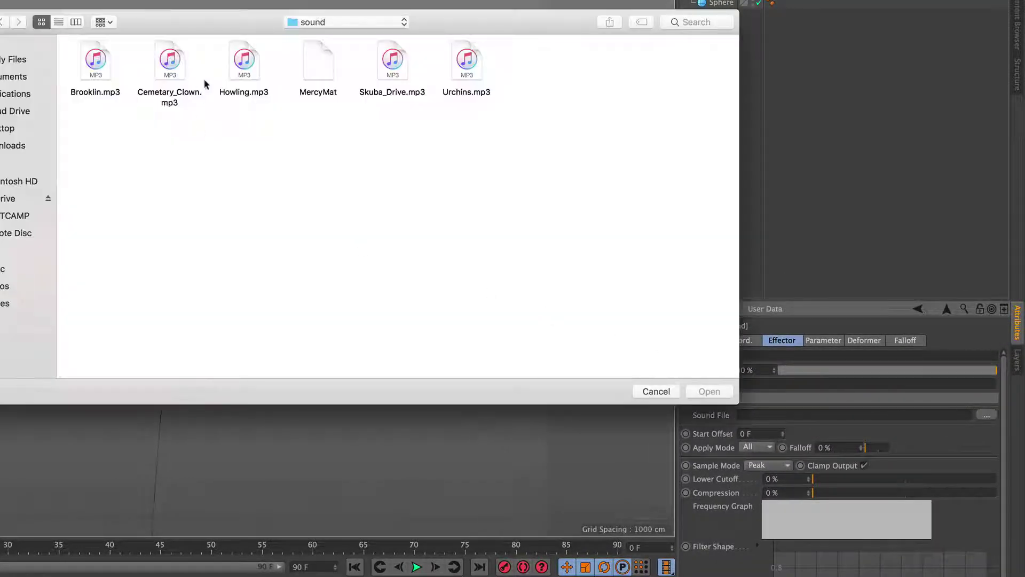
left_click(250, 79)
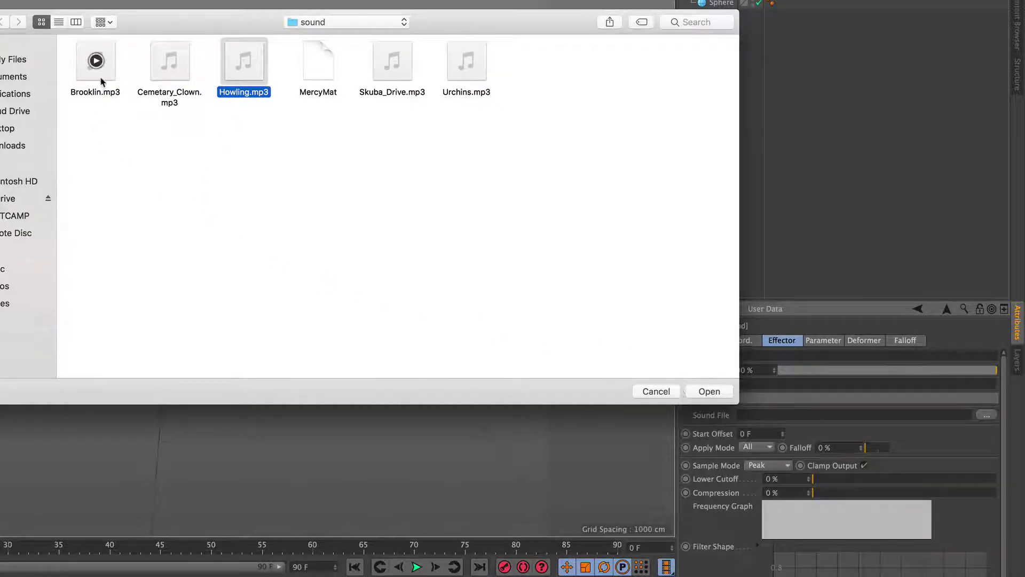
left_click(107, 109)
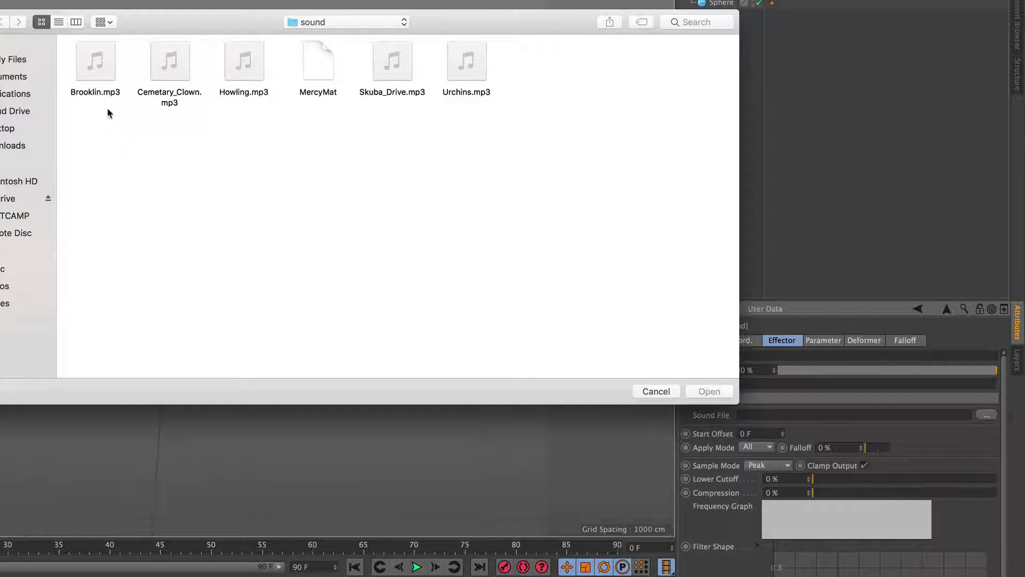
left_click(88, 85)
left_click(726, 397)
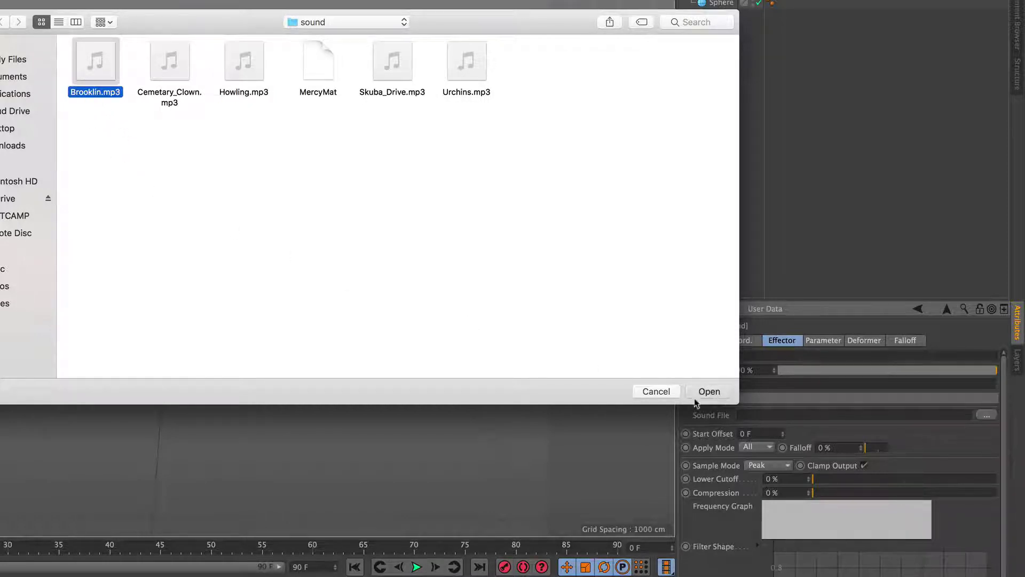
left_click(394, 165)
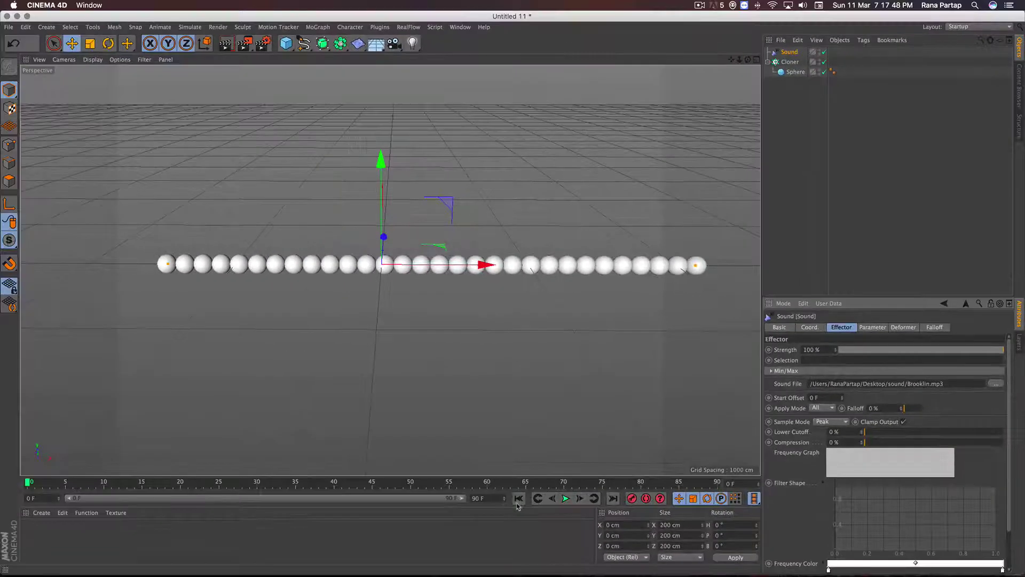
Play the animation briefly to preview how the clones react to the sound, and stop it.
left_click(453, 525)
left_click(506, 526)
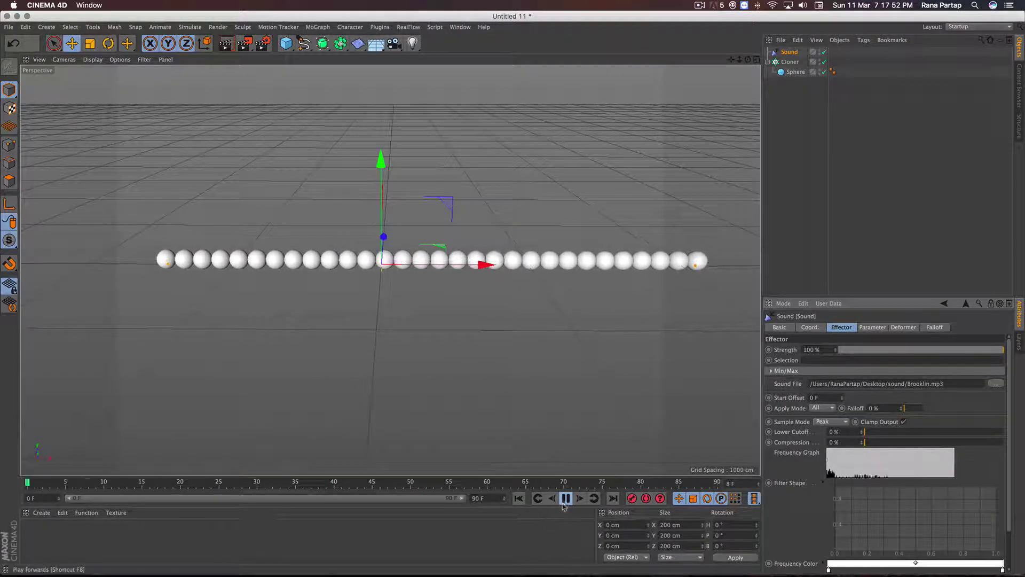
left_click(566, 499)
Set the project's end frame to 1000 and extend the timeline preview range to the full 1000 frames.
left_click_drag(485, 499, 452, 504)
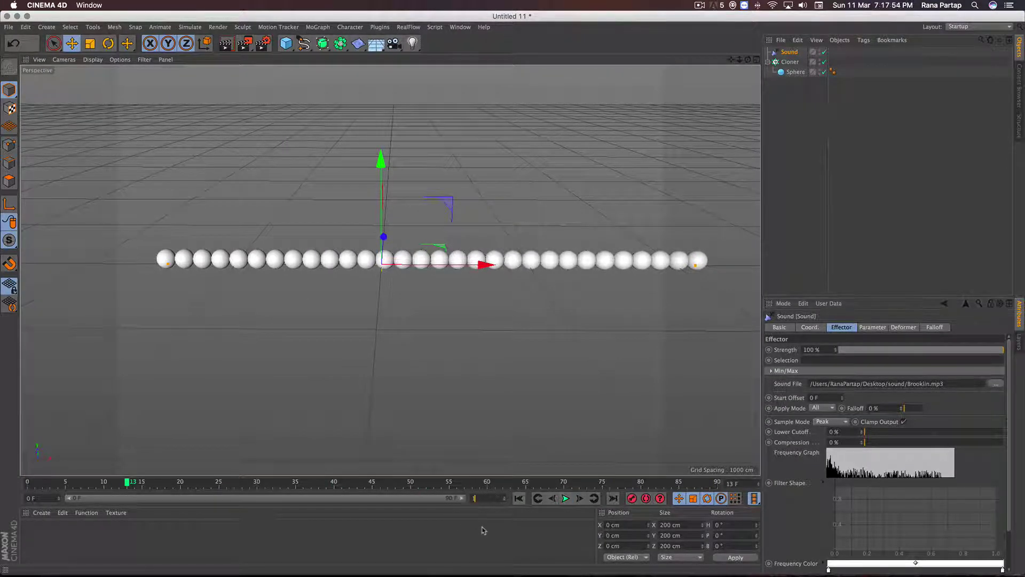
type("1000")
left_click(483, 526)
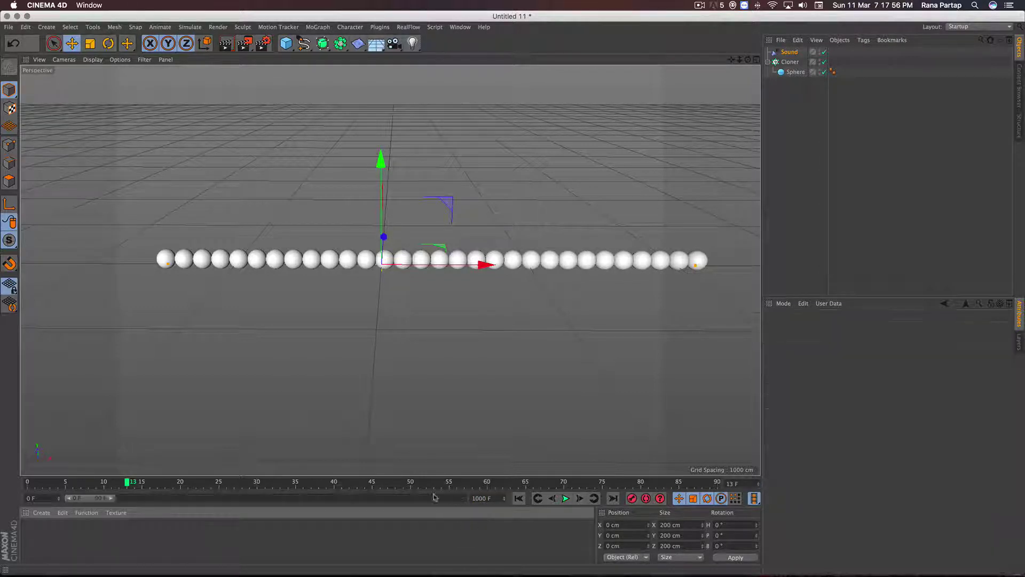
left_click_drag(109, 501, 491, 505)
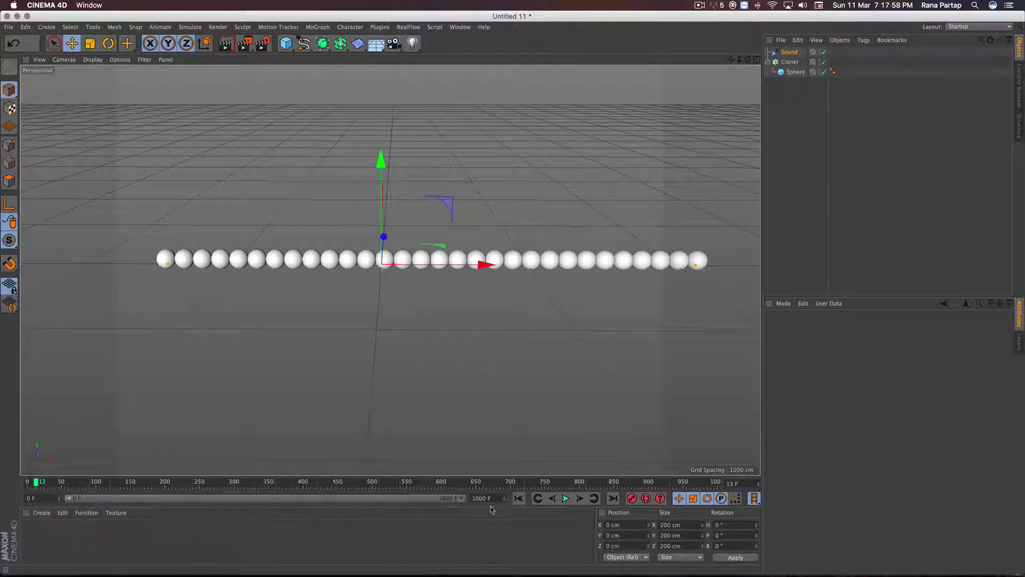
Play the extended timeline from the start to check the clones' vertical movement, and stop playback.
left_click(518, 499)
left_click(566, 499)
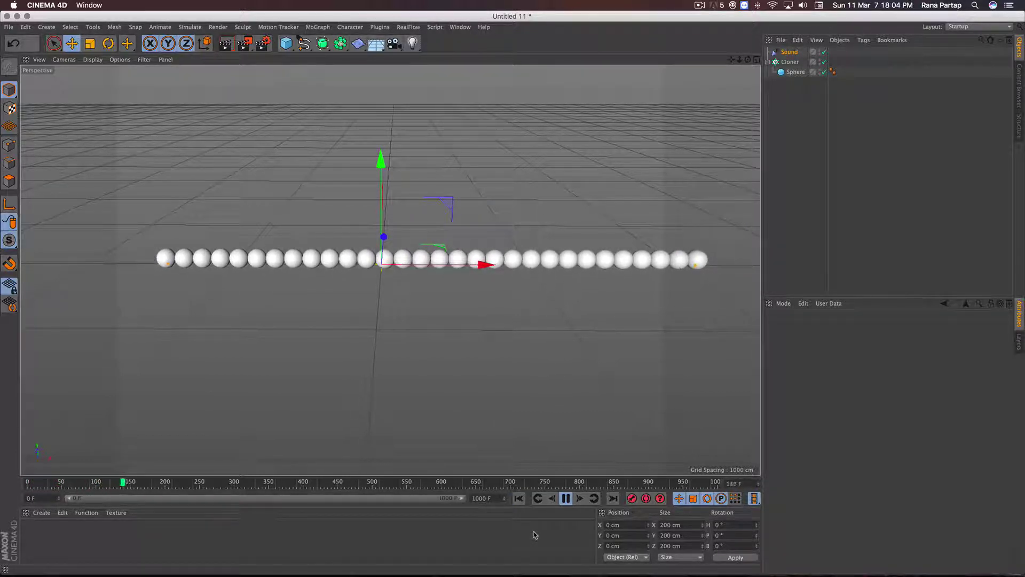
left_click(566, 499)
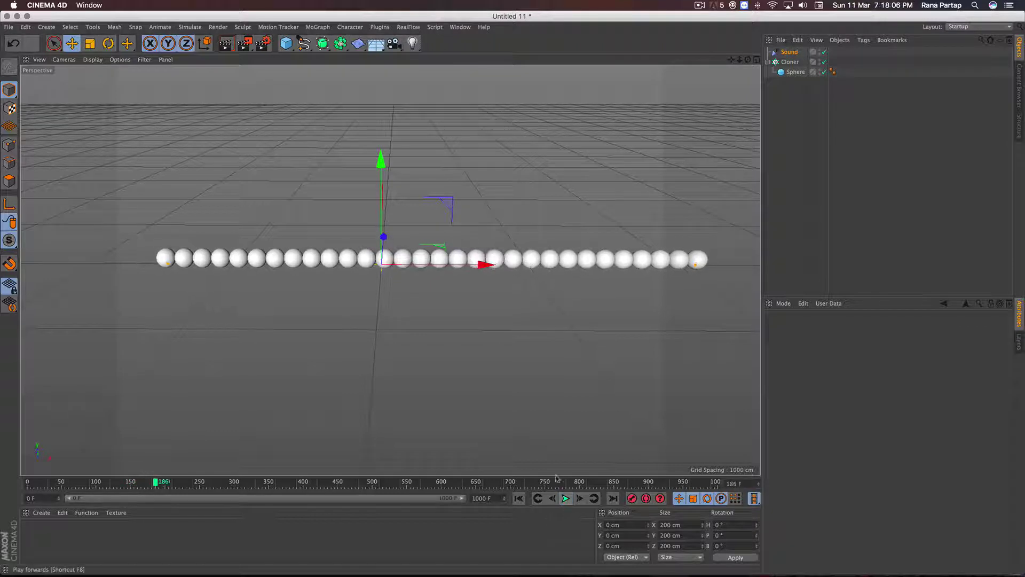
Enable uniform scaling in the Sound effector's parameters and set the scale to -6.
left_click(789, 51)
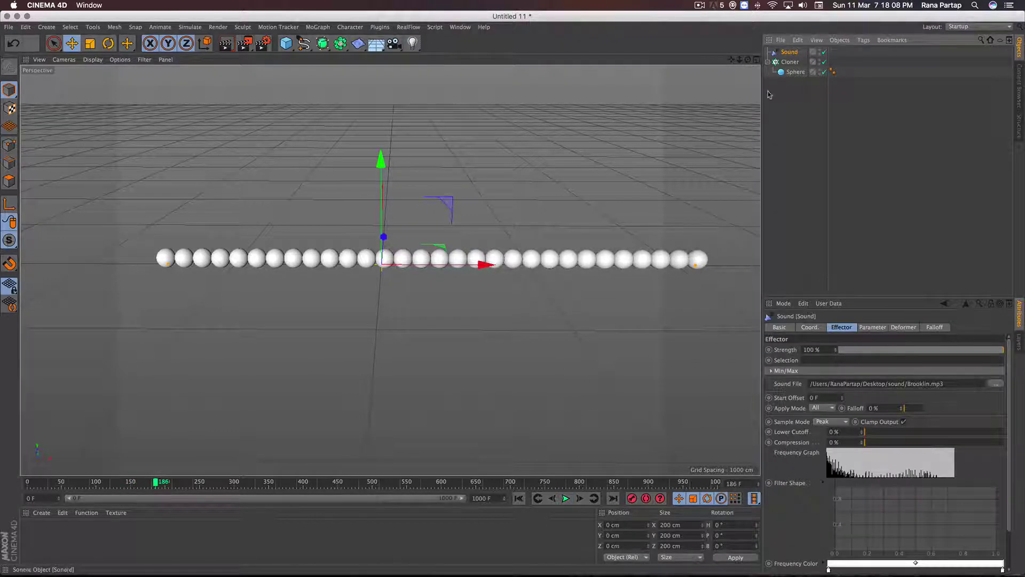
left_click(874, 327)
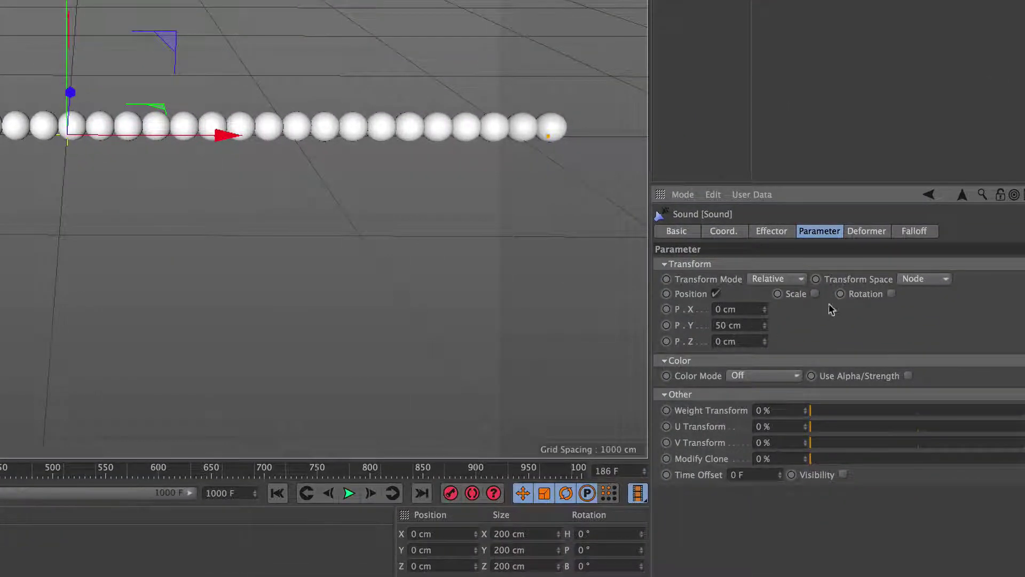
left_click(815, 294)
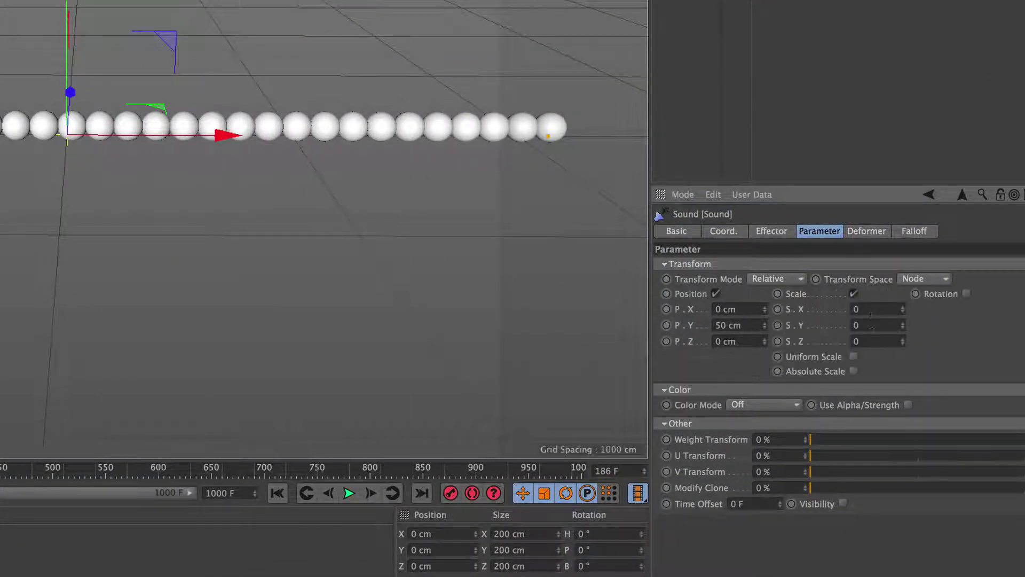
left_click(854, 356)
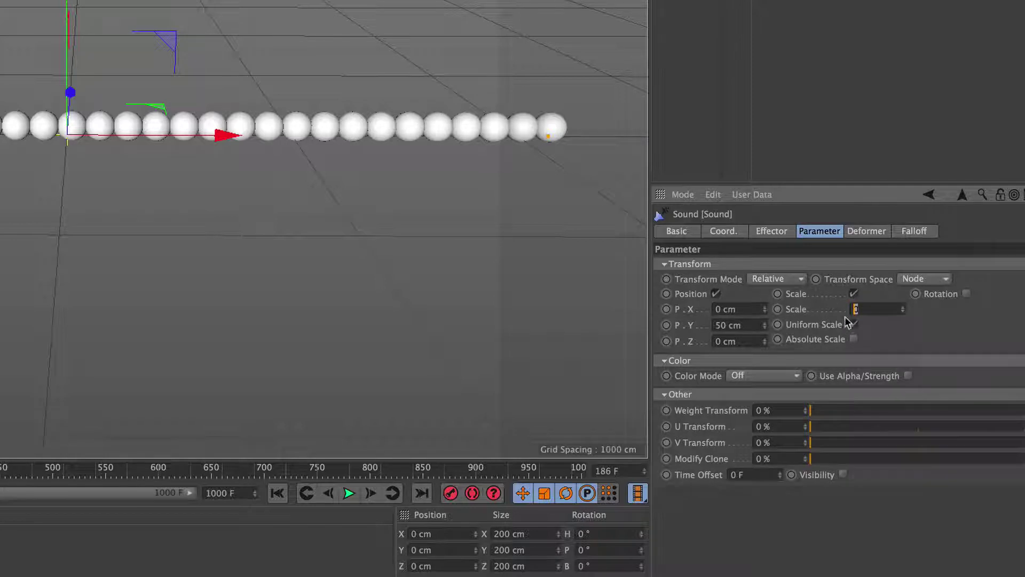
type("-6")
key("Return")
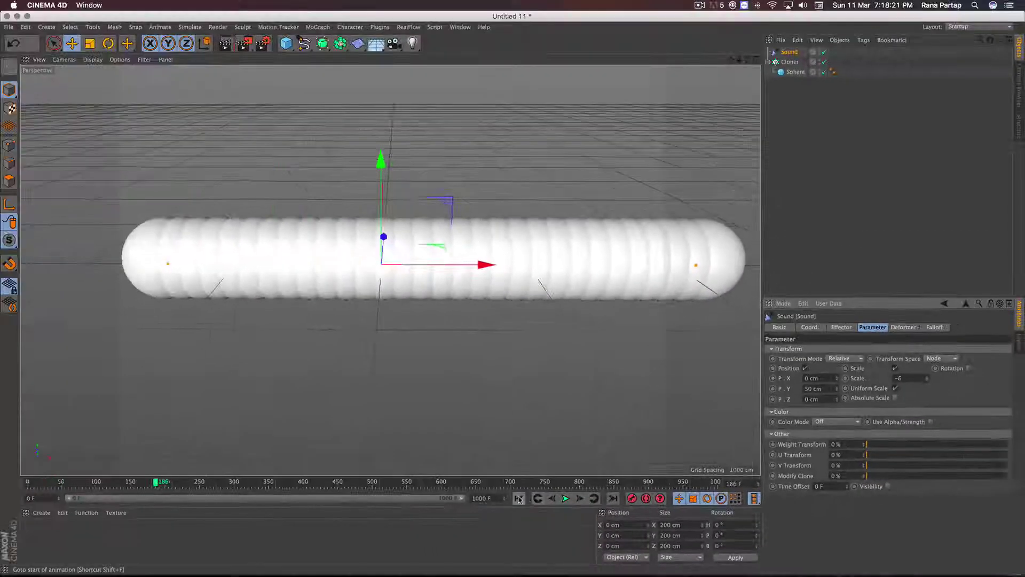
Replay the animation from the first frame to check the sound-driven scaling, and stop it.
left_click(519, 498)
left_click(566, 498)
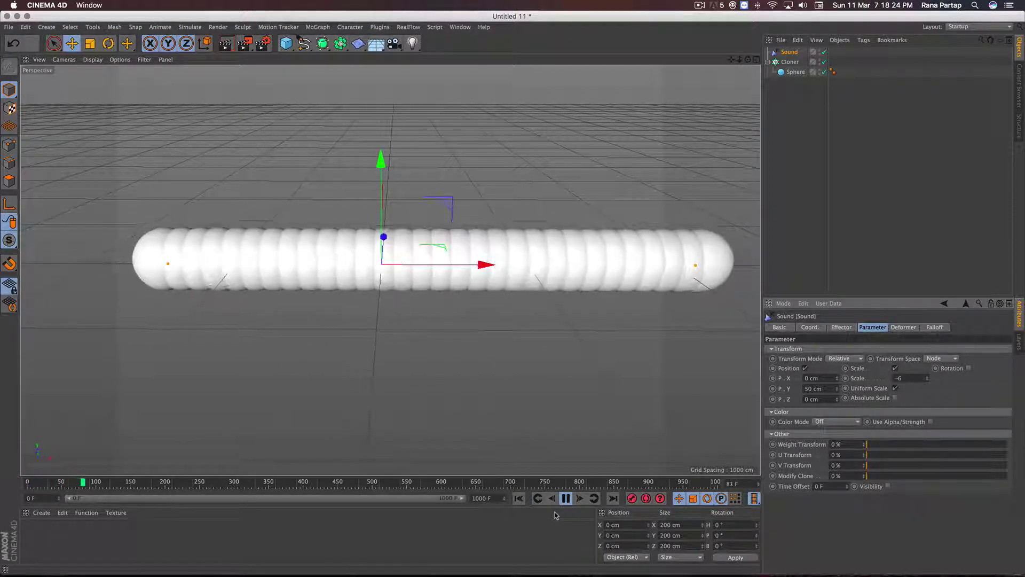
left_click(566, 498)
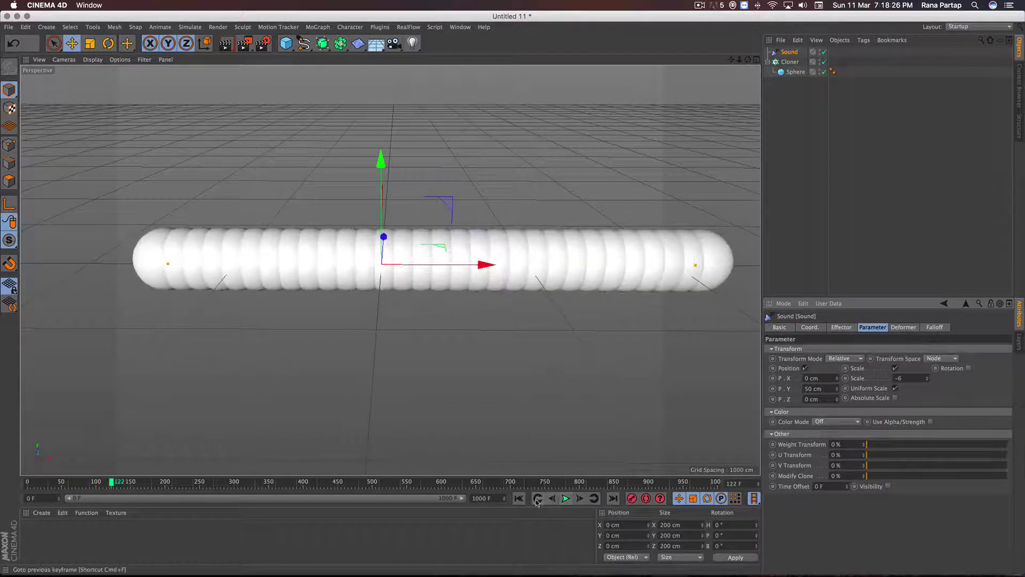
Add a MoGraph Random effector to the cloner.
left_click(789, 62)
left_click(317, 27)
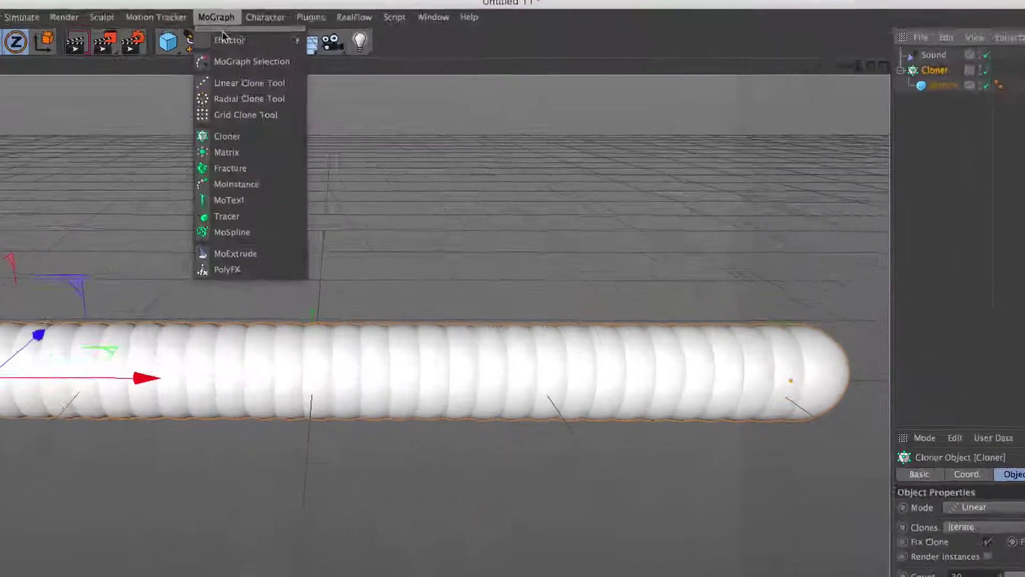
mouse_move(327, 42)
left_click(319, 176)
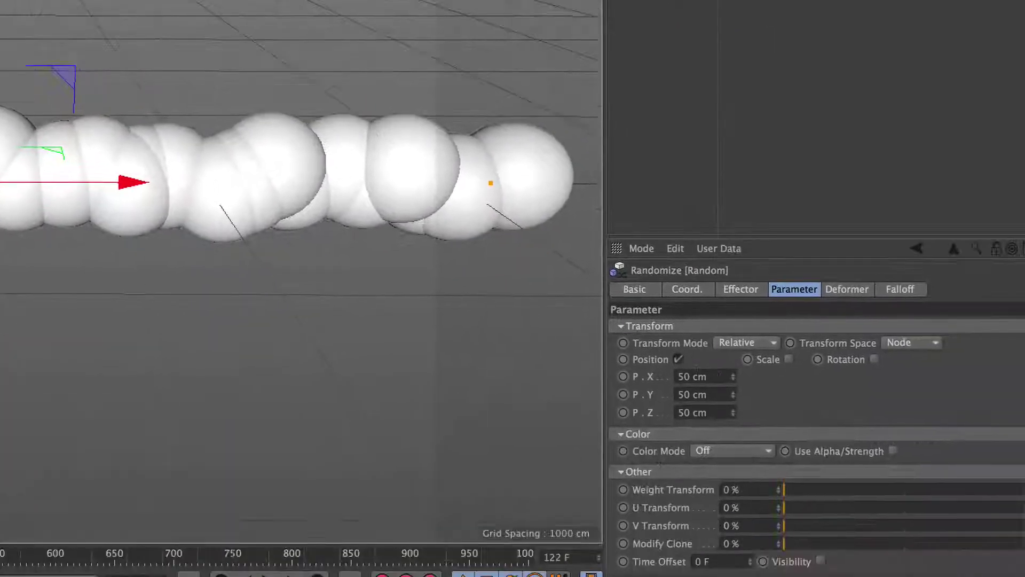
Set the Random effector's X and Z position offsets to 0 cm.
left_click_drag(697, 375, 668, 370)
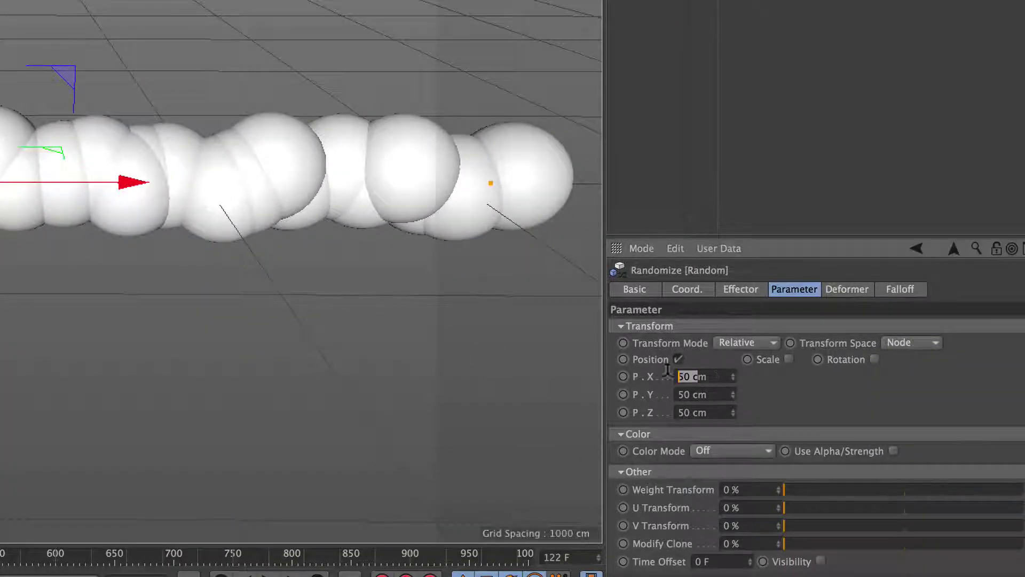
type("0")
key("Return")
left_click_drag(707, 412, 674, 410)
type("0")
key("Return")
Enable uniform scaling in the Random effector's parameters and set the scale to -2.
left_click(790, 360)
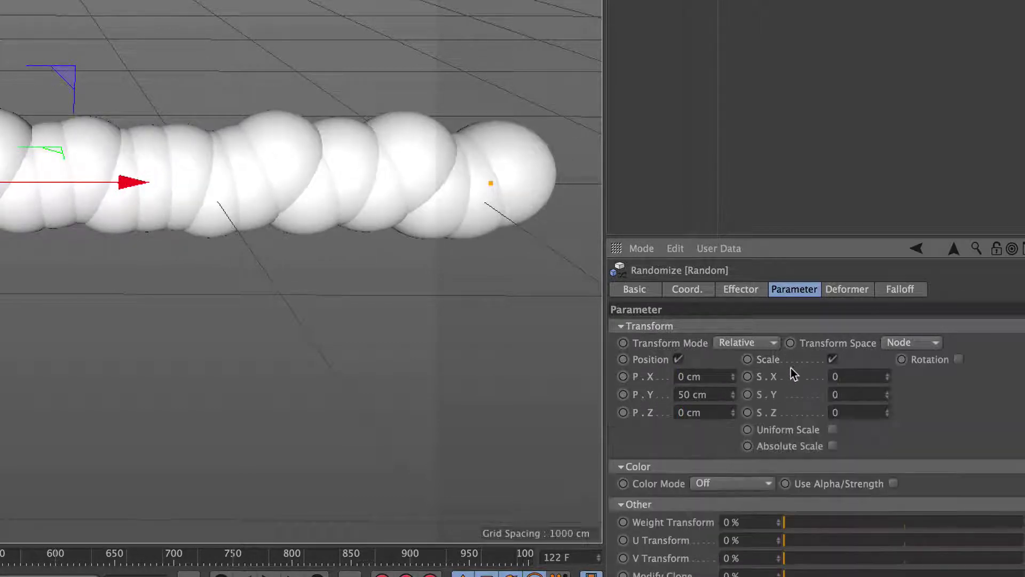
left_click(833, 430)
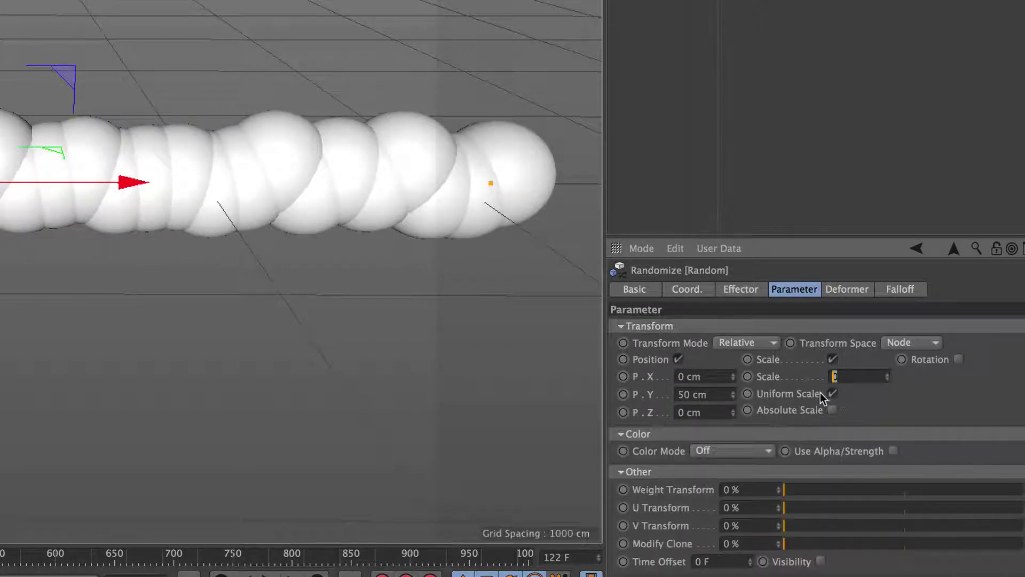
key("Return")
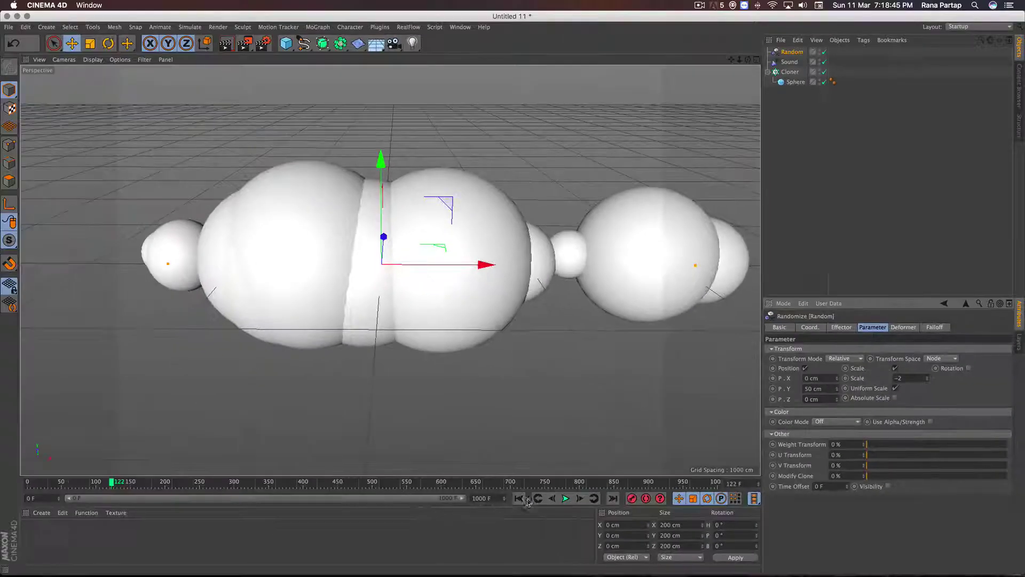
Play the animation from the first frame to check the randomized clone sizes, stop it, and return to frame 0.
left_click(520, 498)
left_click(566, 498)
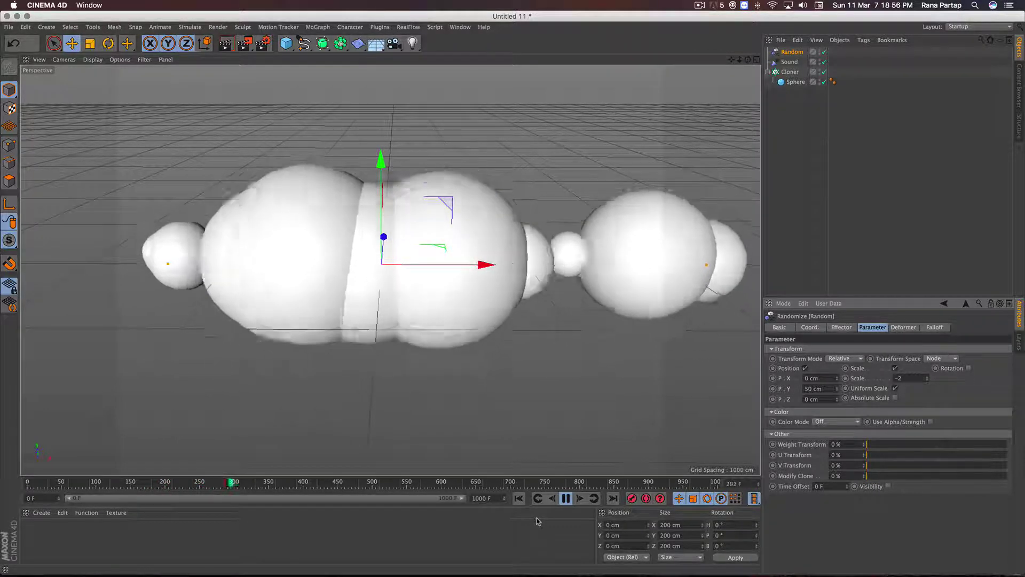
left_click(565, 498)
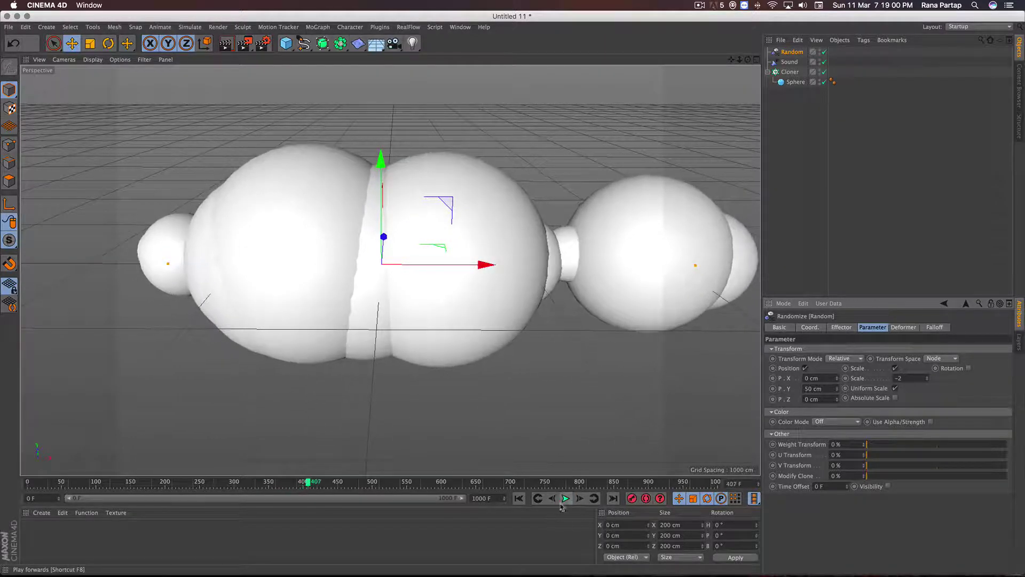
left_click(519, 498)
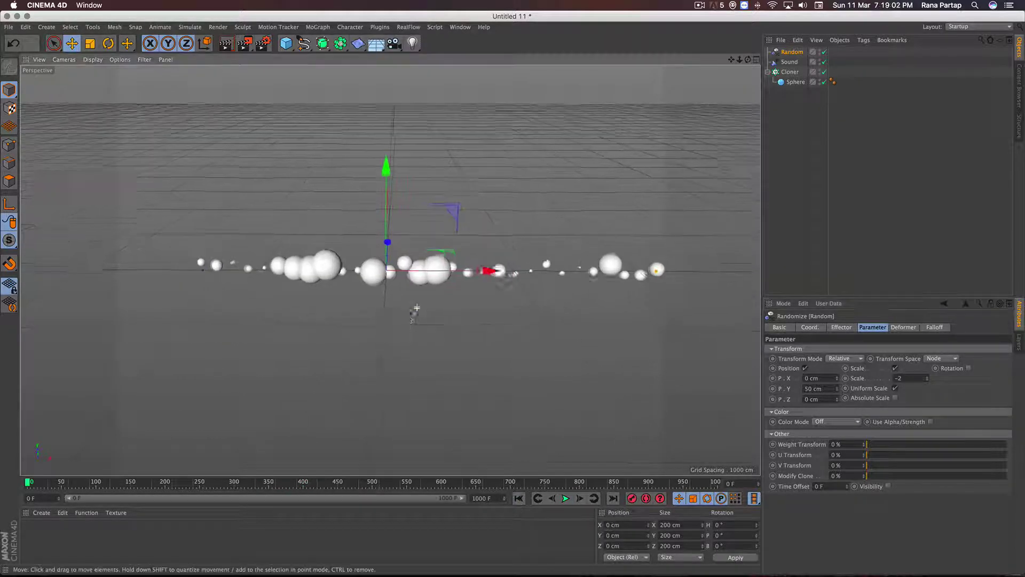
Add a MoGraph Delay effector to the cloner.
middle_click_drag(430, 305, 412, 305, "alt")
right_click_drag(409, 313, 410, 311, "alt")
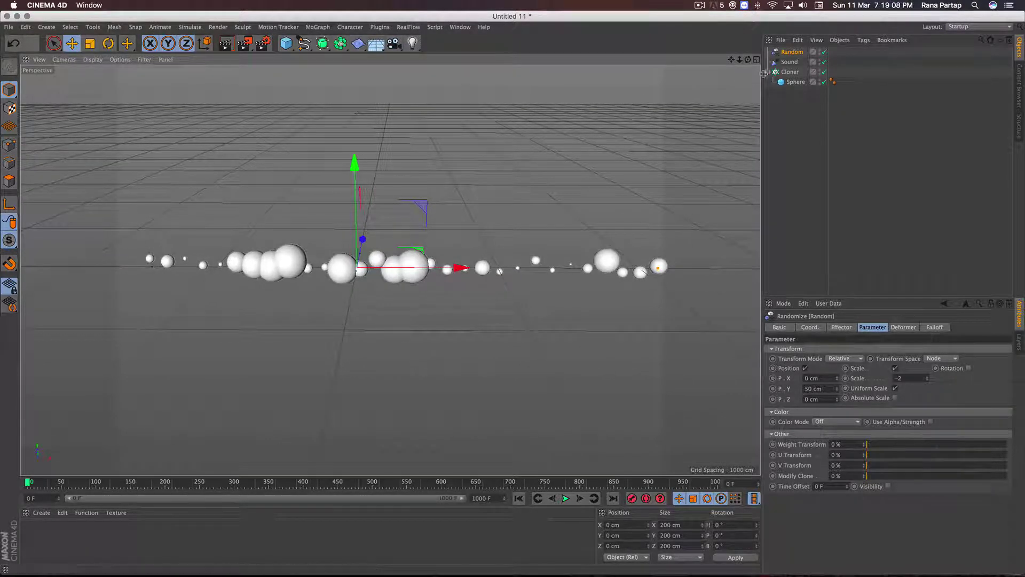
left_click(790, 72)
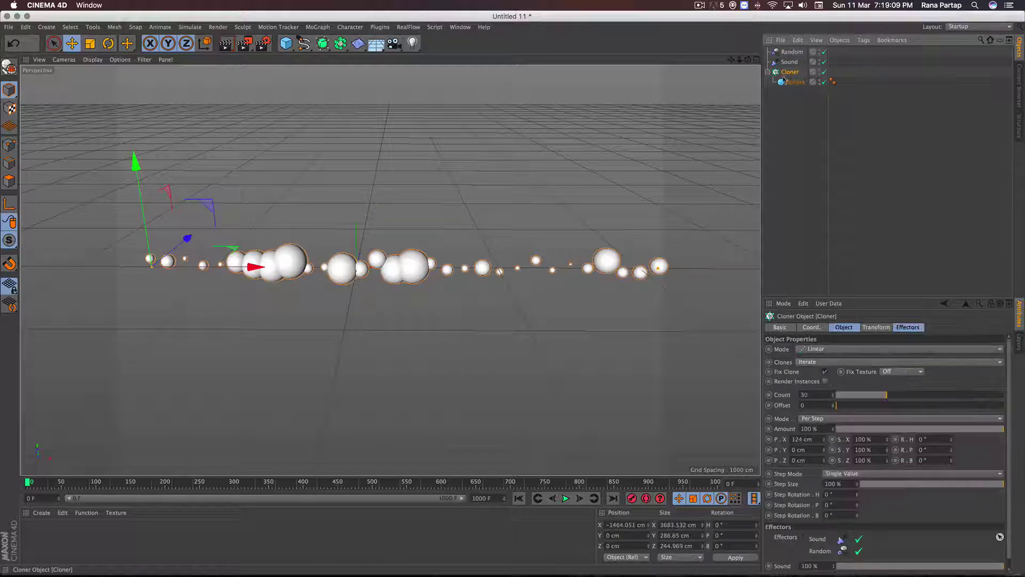
left_click(318, 27)
mouse_move(323, 41)
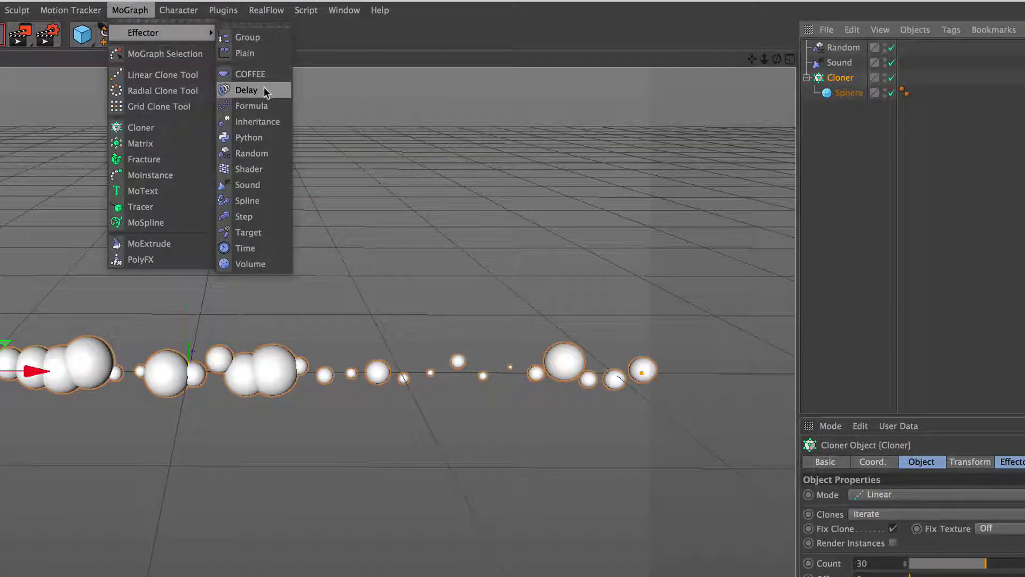
left_click(400, 81)
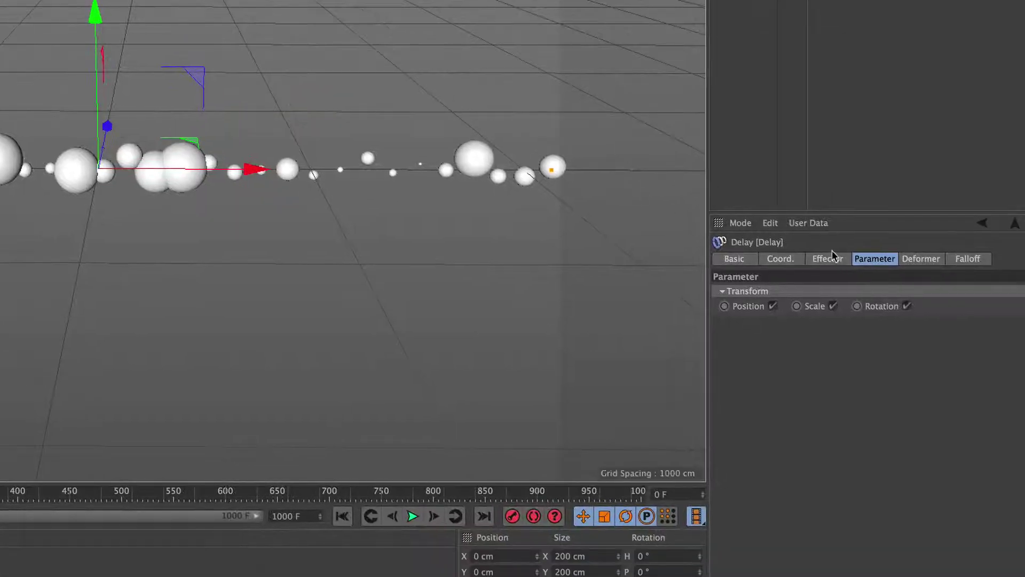
Set the Delay effector's mode to Spring.
left_click(831, 257)
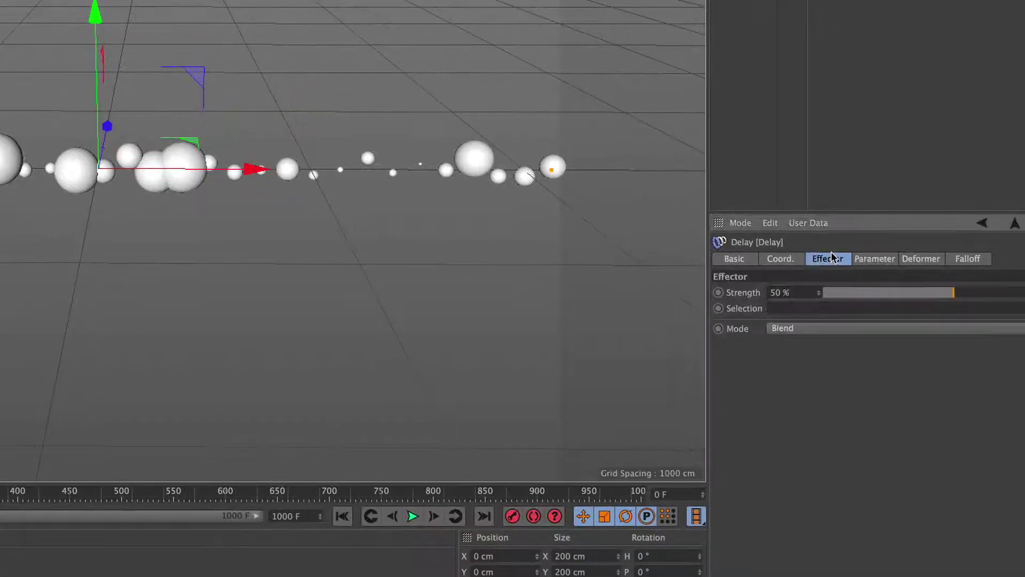
left_click(795, 331)
left_click(794, 377)
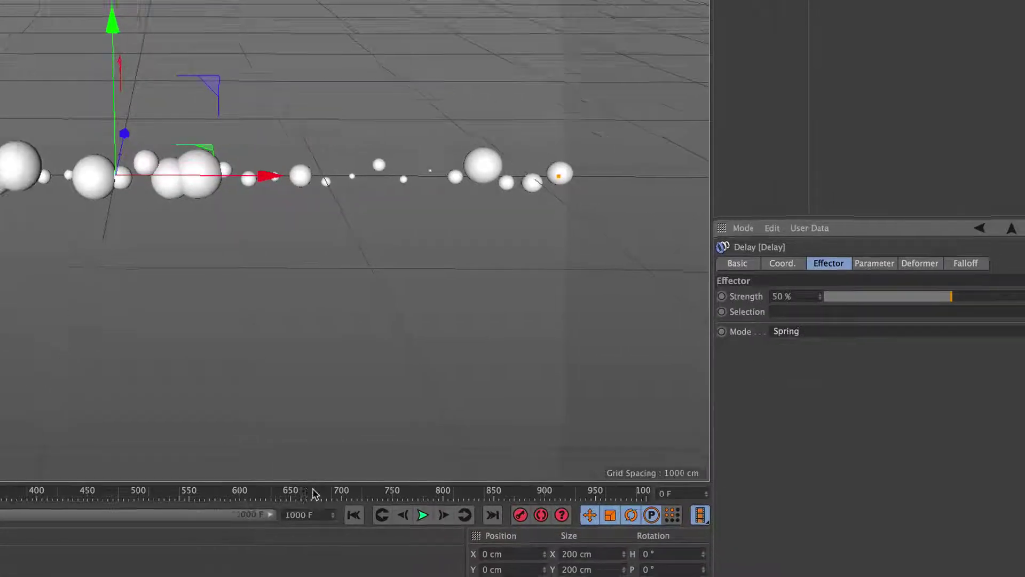
Replay the animation from the first frame to check the springy delay on the clones, and stop it.
left_click(354, 515)
left_click(422, 514)
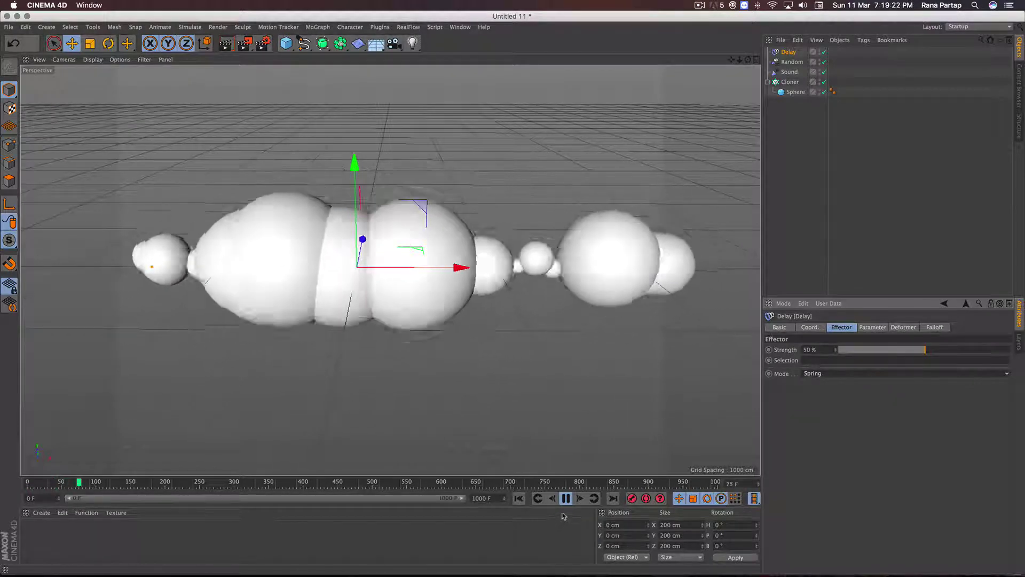
left_click(565, 498)
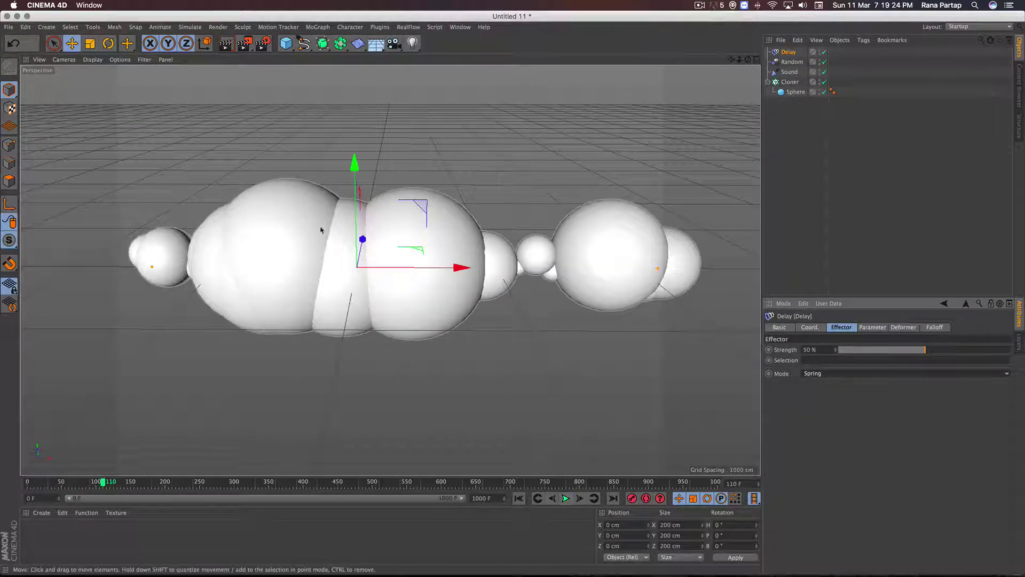
Add a Rigid Body simulation tag to the sphere inside the cloner.
left_click(800, 93)
right_click(801, 94)
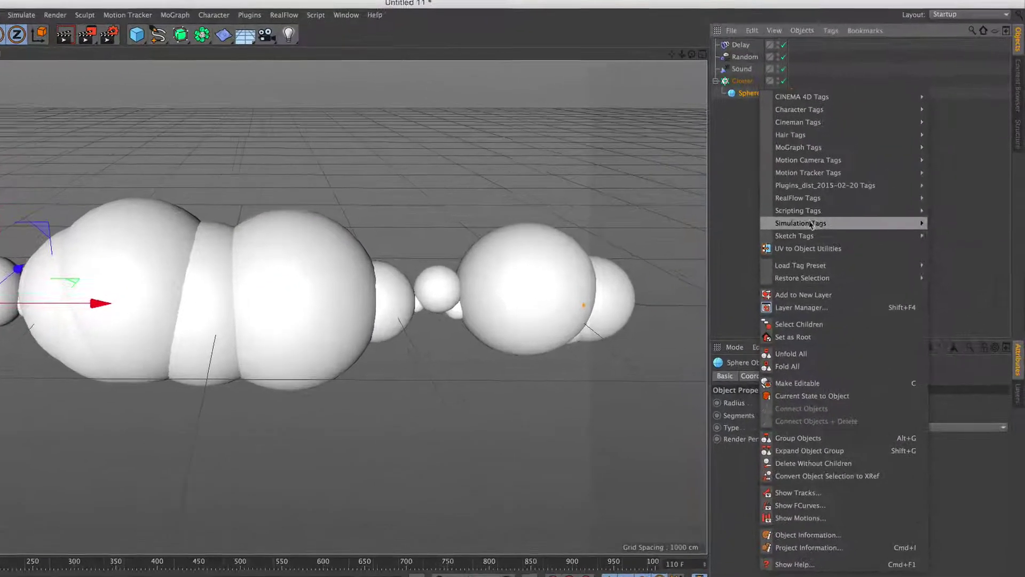
mouse_move(811, 224)
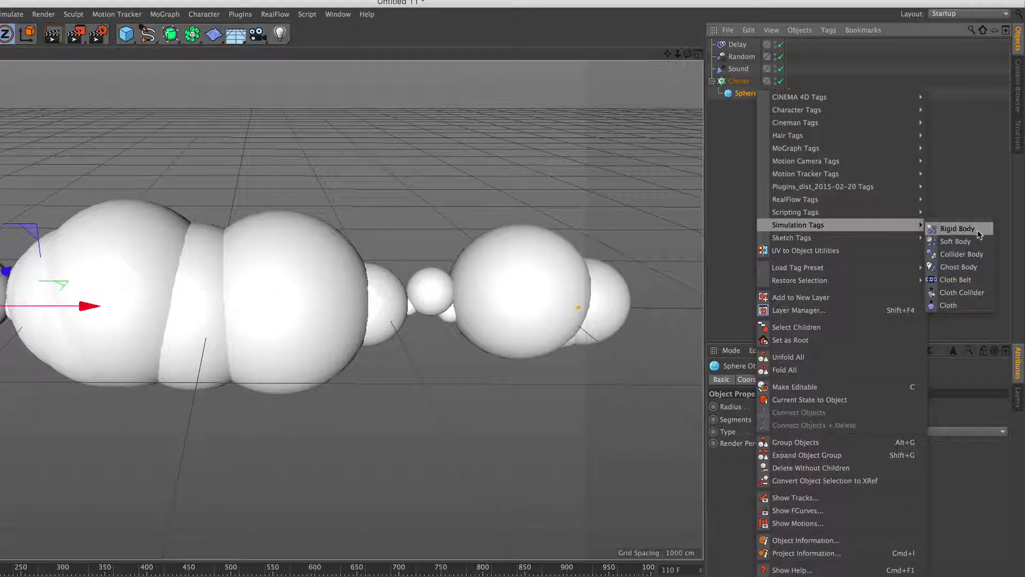
left_click(958, 228)
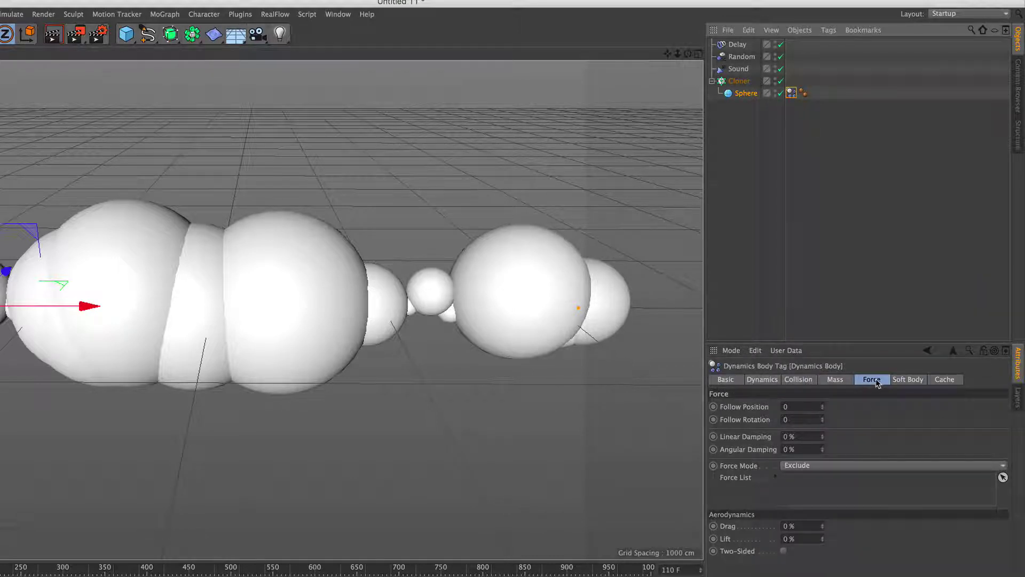
Set Follow Position and Follow Rotation to 6 in the rigid body tag's force settings.
left_click(789, 404)
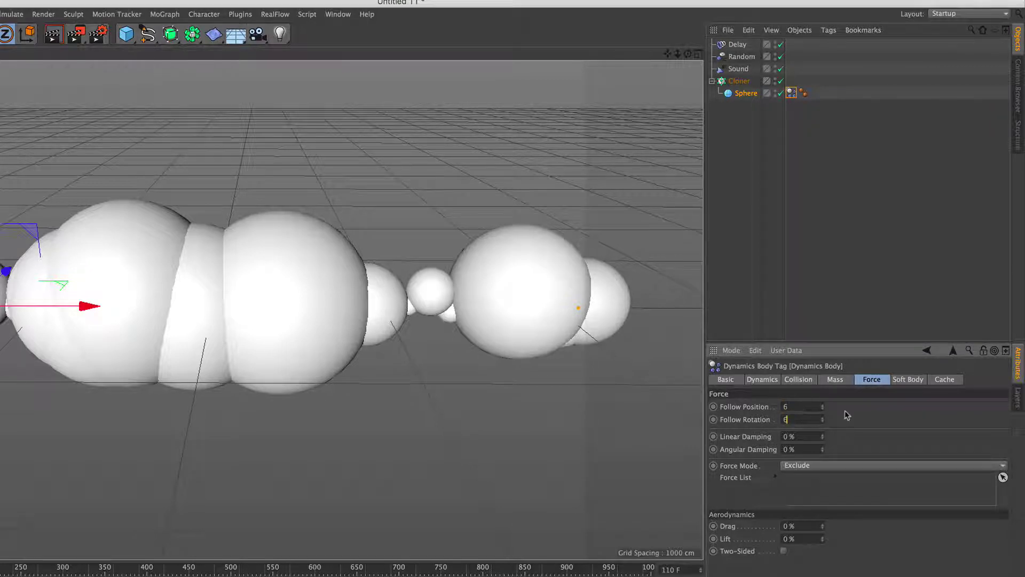
left_click(806, 382)
left_click(836, 381)
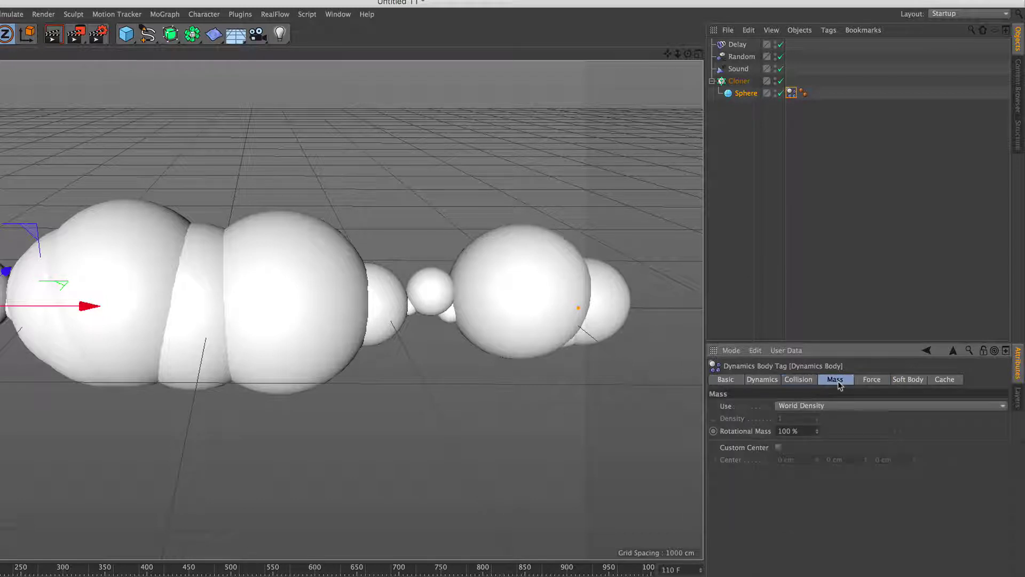
left_click(778, 383)
left_click(867, 378)
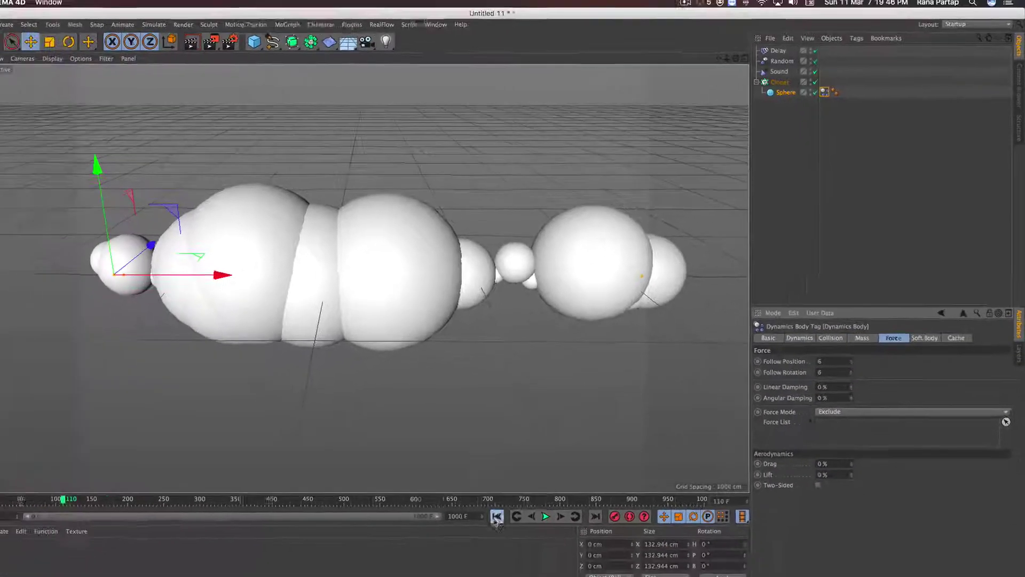
Play the rigid body simulation from the first frame, then rewind and play it once more to check the colliding spheres.
left_click(518, 498)
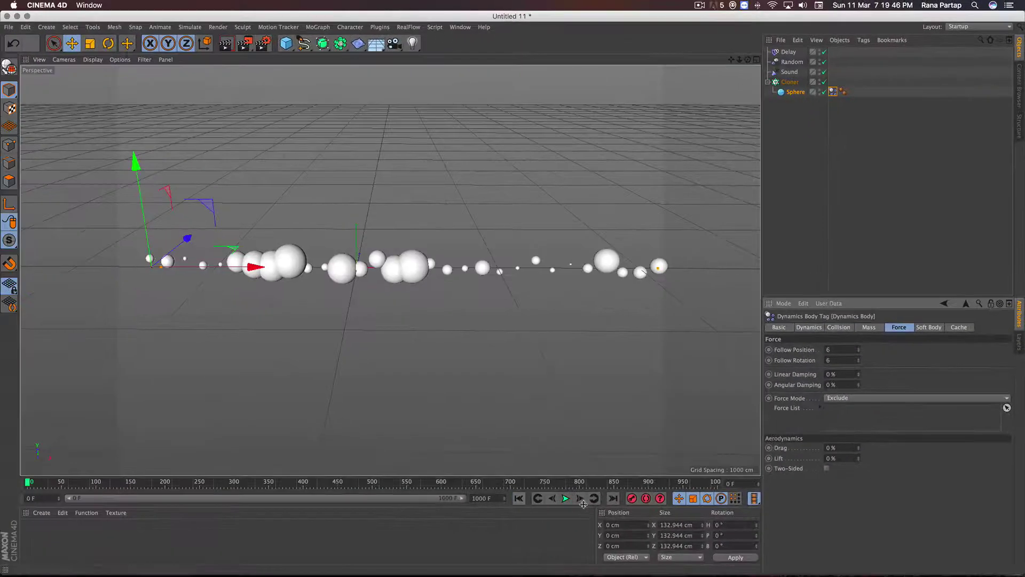
left_click(567, 500)
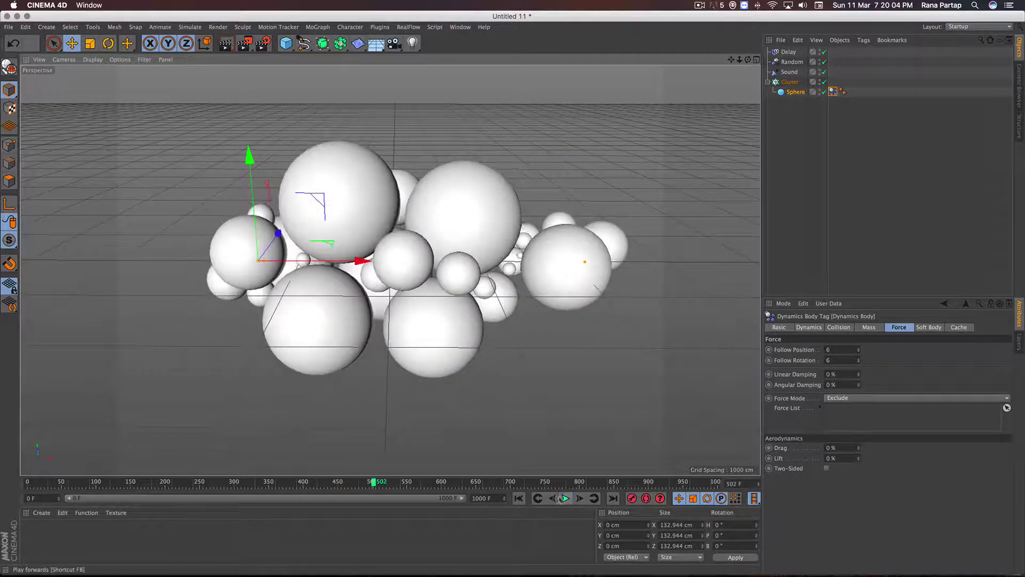
left_click(520, 498)
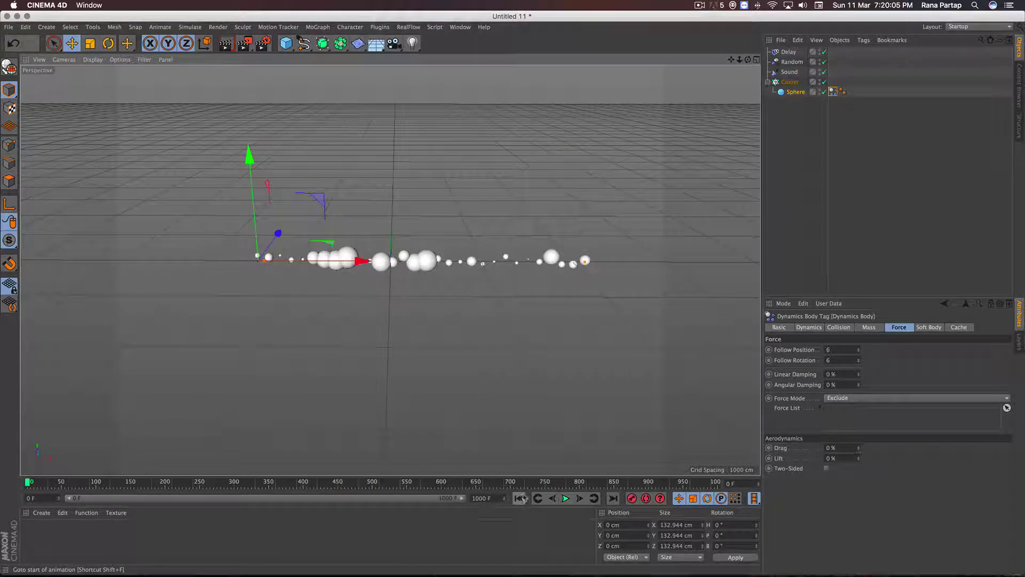
left_click(566, 499)
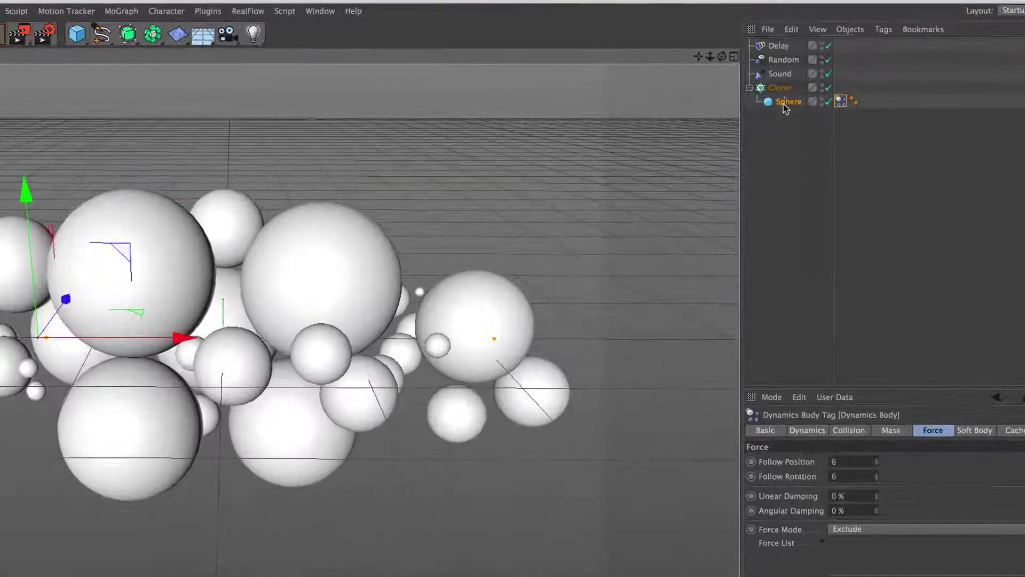
Duplicate the sphere three times inside the cloner and replay the animation from the first frame to check it.
left_click_drag(791, 93, 792, 106, "ctrl")
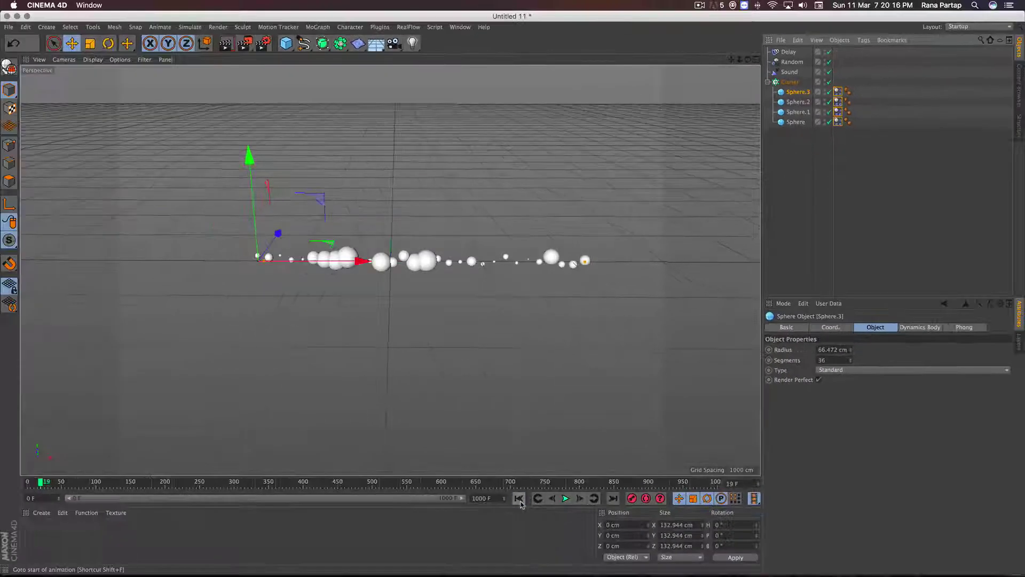
left_click(519, 499)
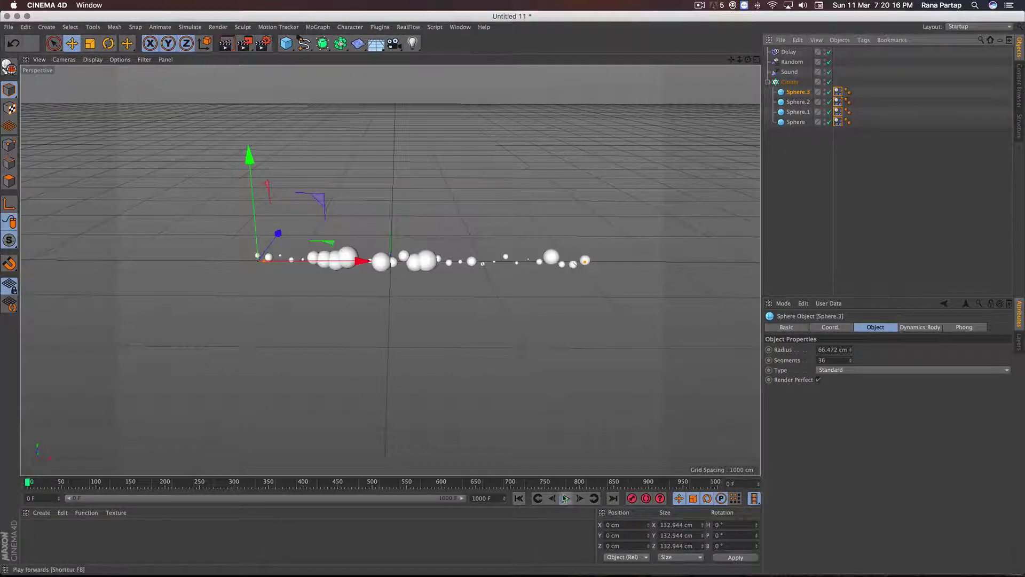
left_click(565, 498)
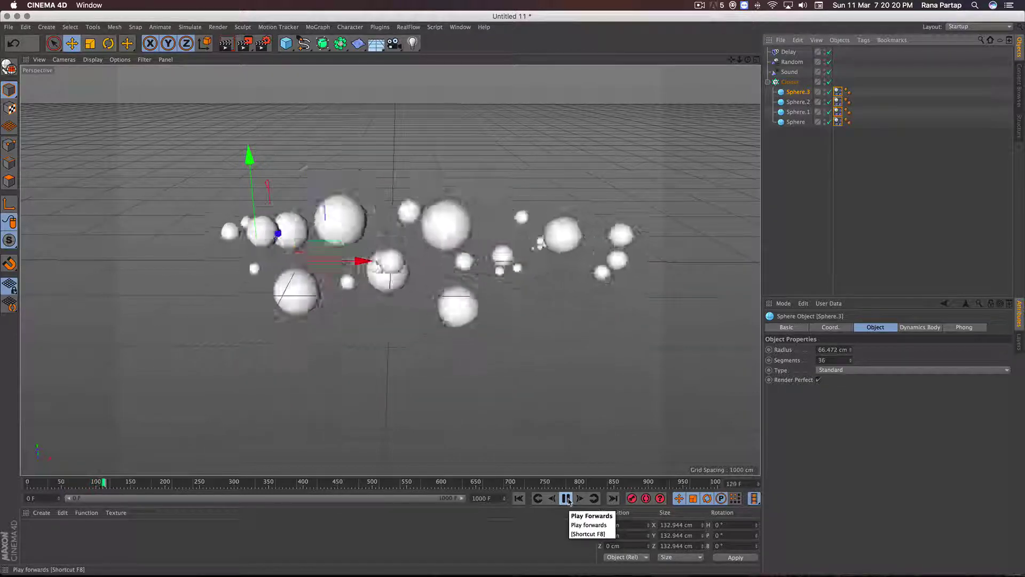
left_click(566, 499)
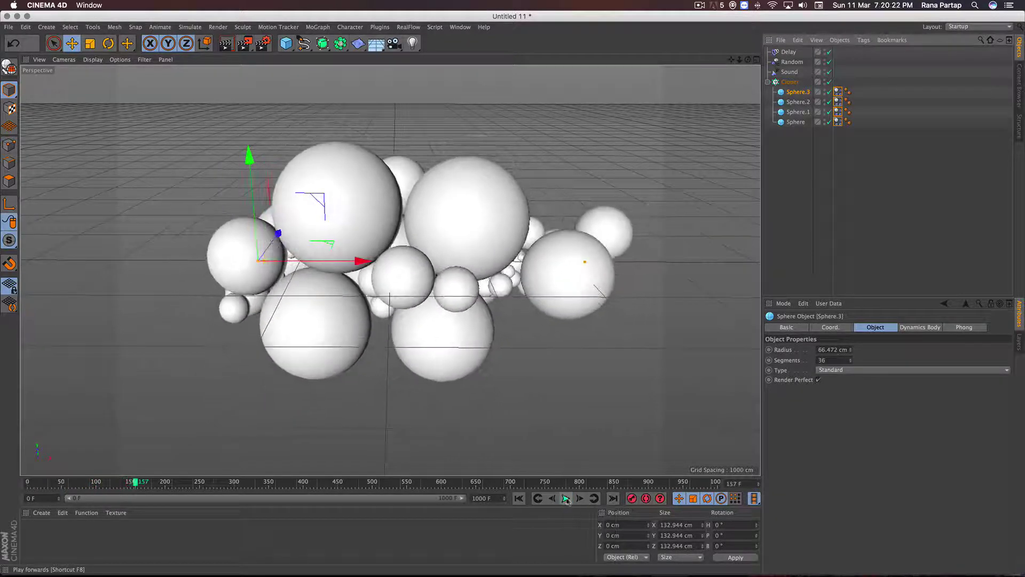
Load the material library file MercyMat from the MercyMaterials folder.
left_click(42, 513)
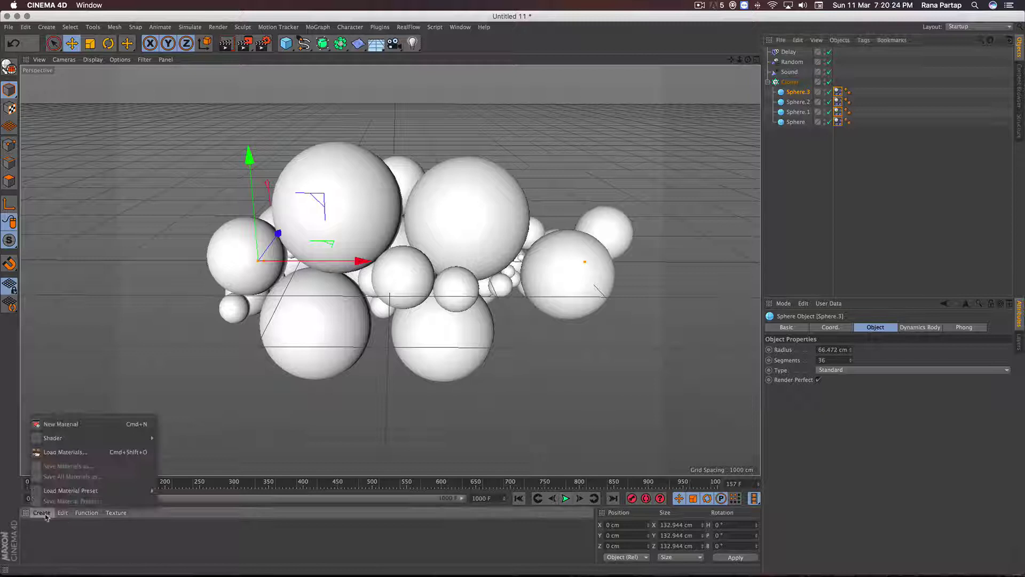
left_click(66, 453)
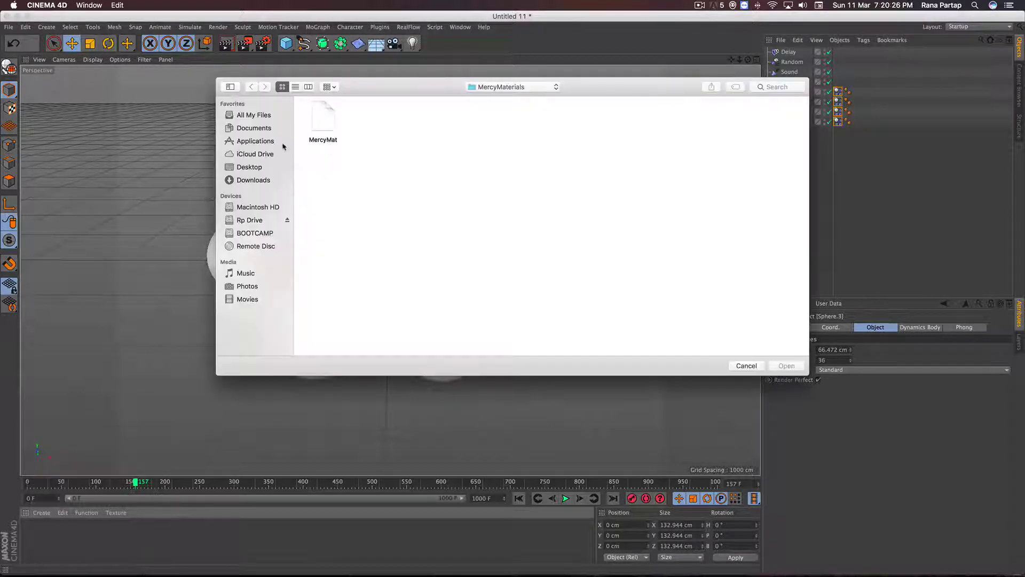
left_click(325, 120)
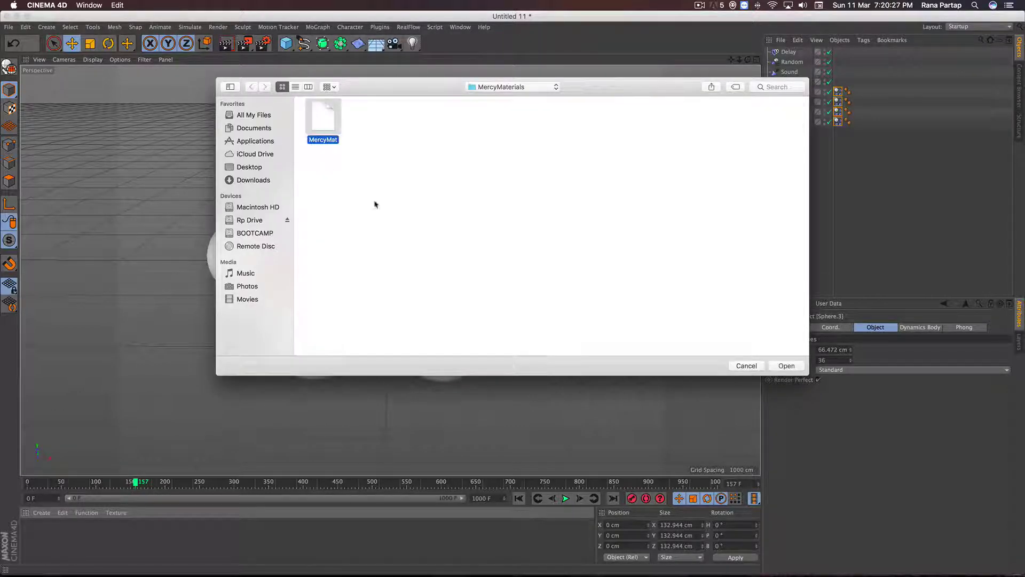
left_click(786, 366)
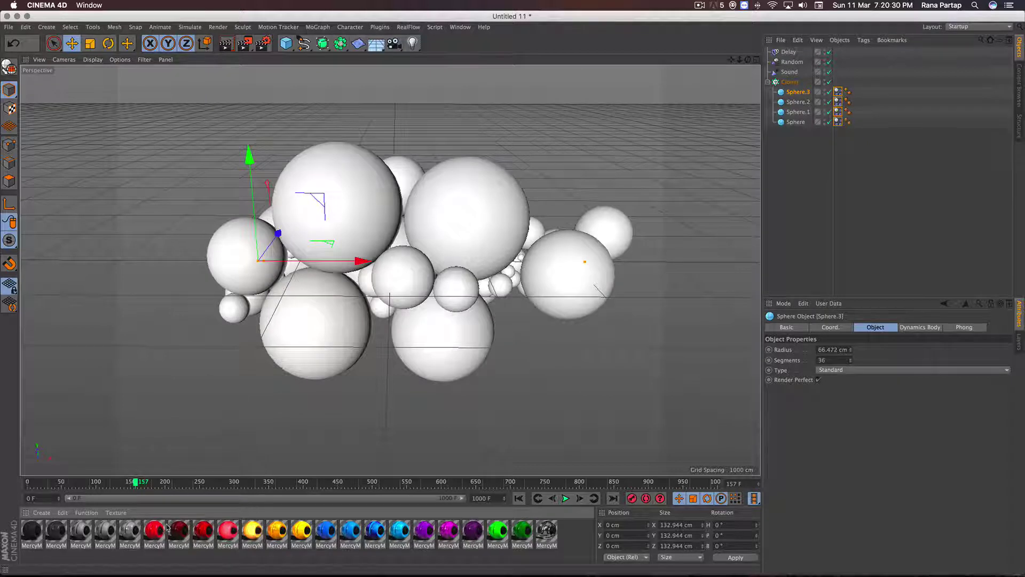
Apply a red material to Sphere, yellow to Sphere.1, blue to Sphere.2 and bright green to Sphere.3.
left_click_drag(168, 528, 795, 123)
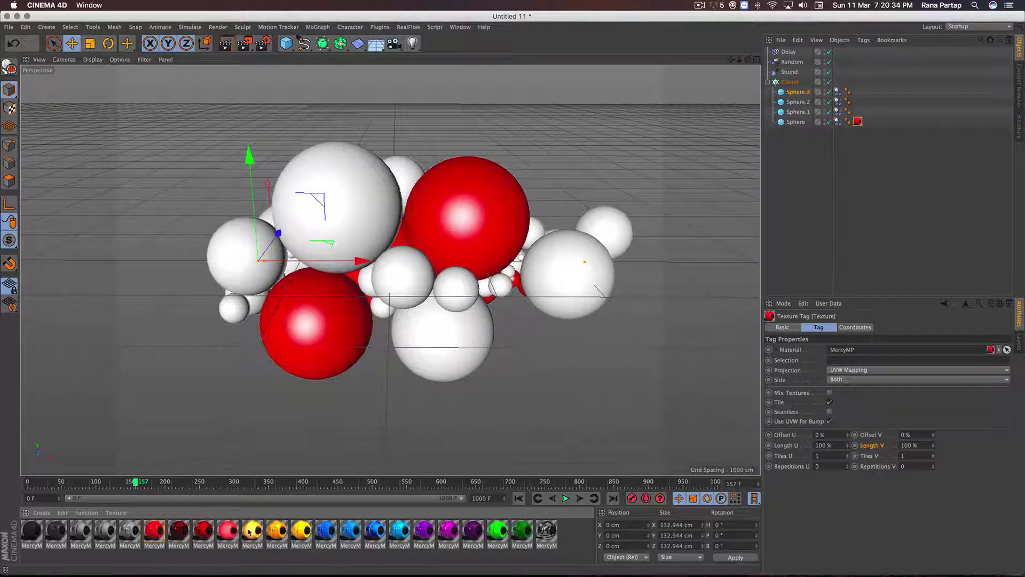
left_click_drag(411, 392, 791, 113)
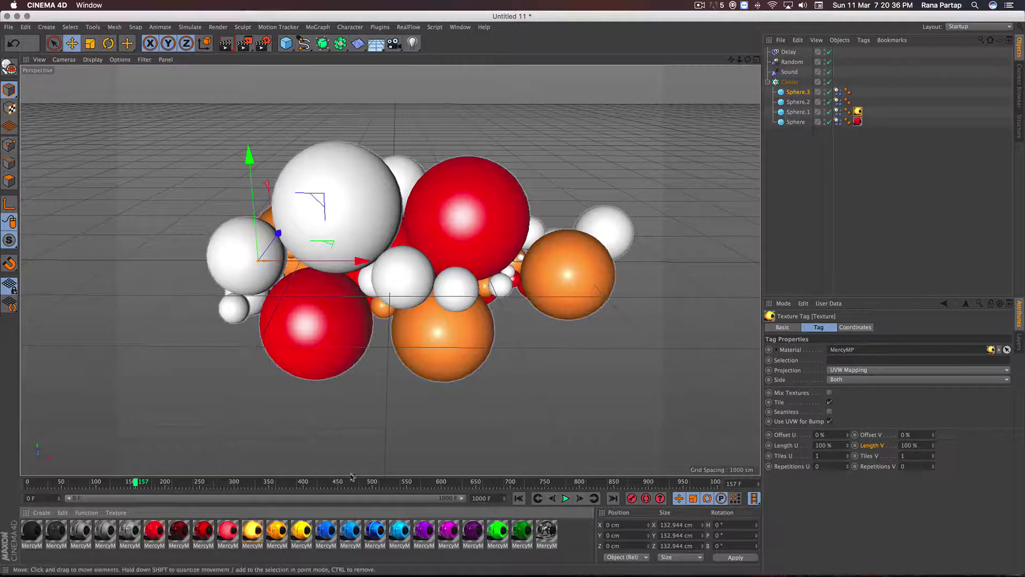
left_click_drag(326, 537, 797, 102)
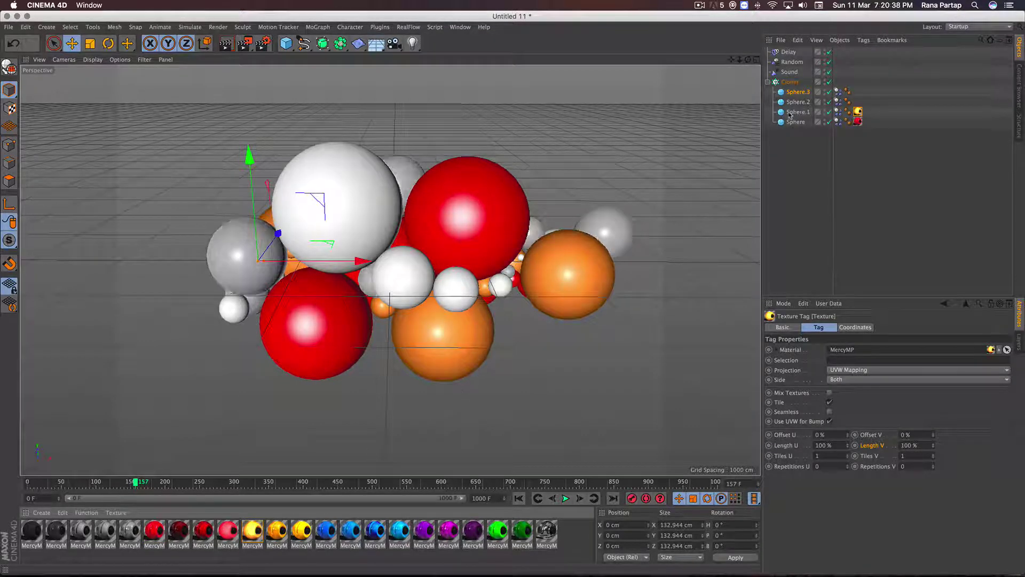
left_click_drag(497, 534, 792, 95)
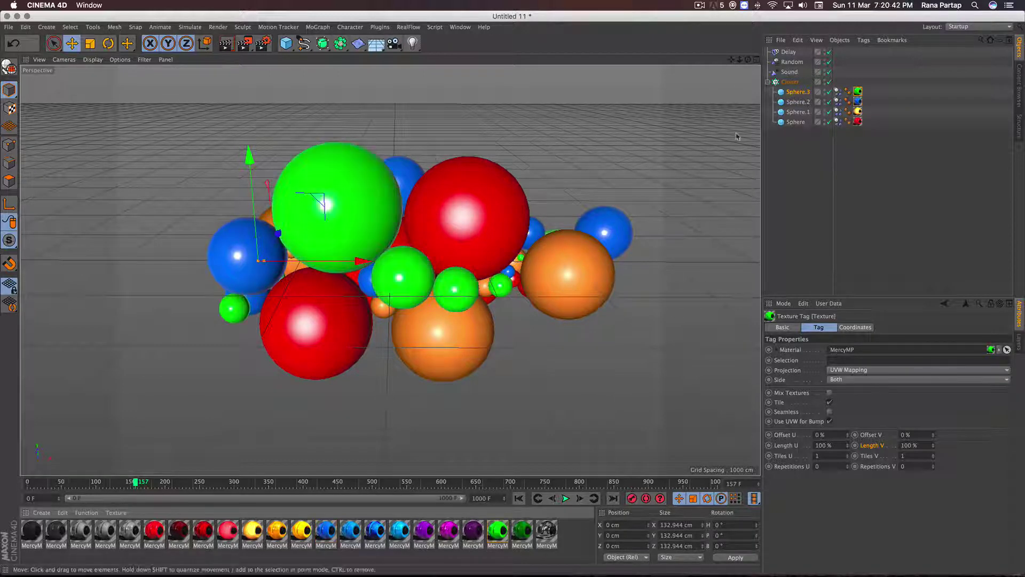
Play the animation from the first frame to check the colored spheres, and stop it.
left_click(519, 499)
left_click(566, 499)
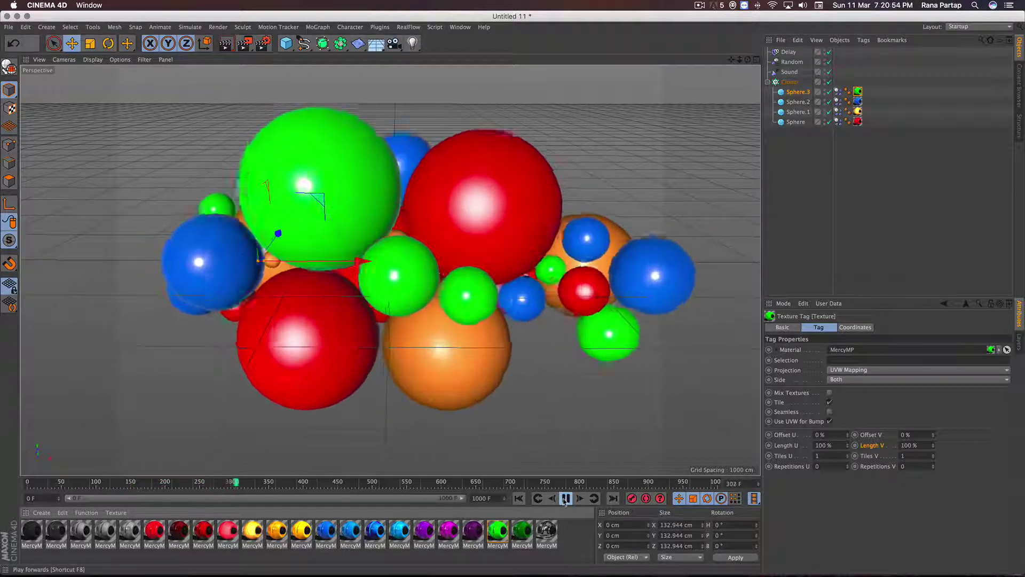
left_click(565, 500)
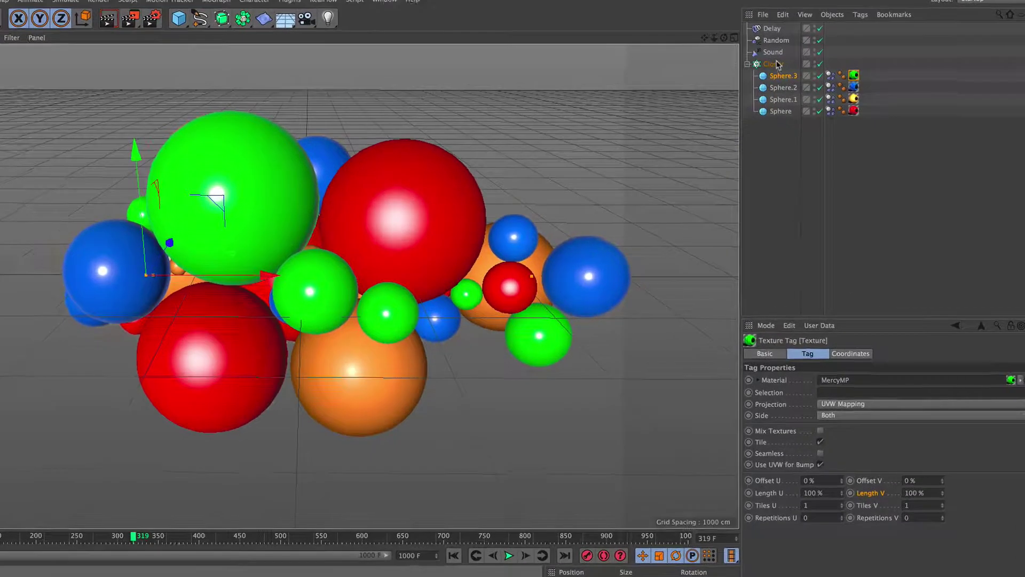
Duplicate the cloner with its four spheres and set the radius of the copied spheres to 15 cm.
left_click(792, 82)
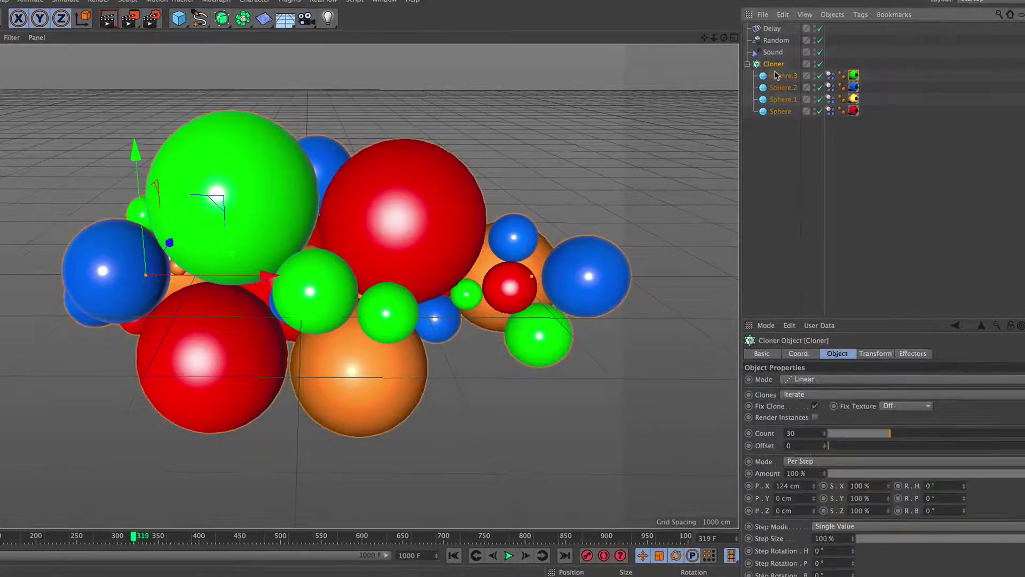
left_click_drag(776, 64, 781, 135, "ctrl")
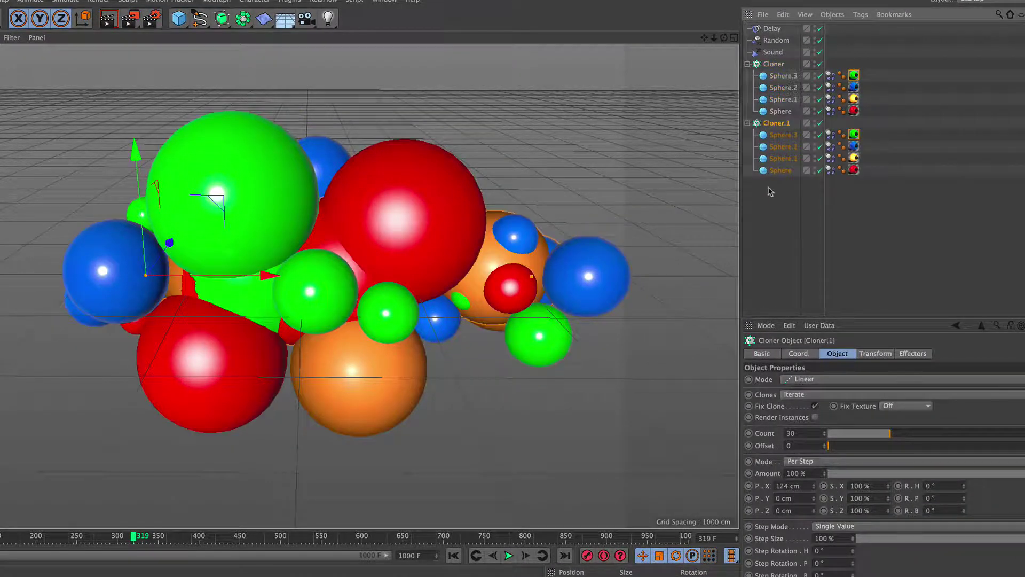
left_click_drag(780, 185, 780, 136)
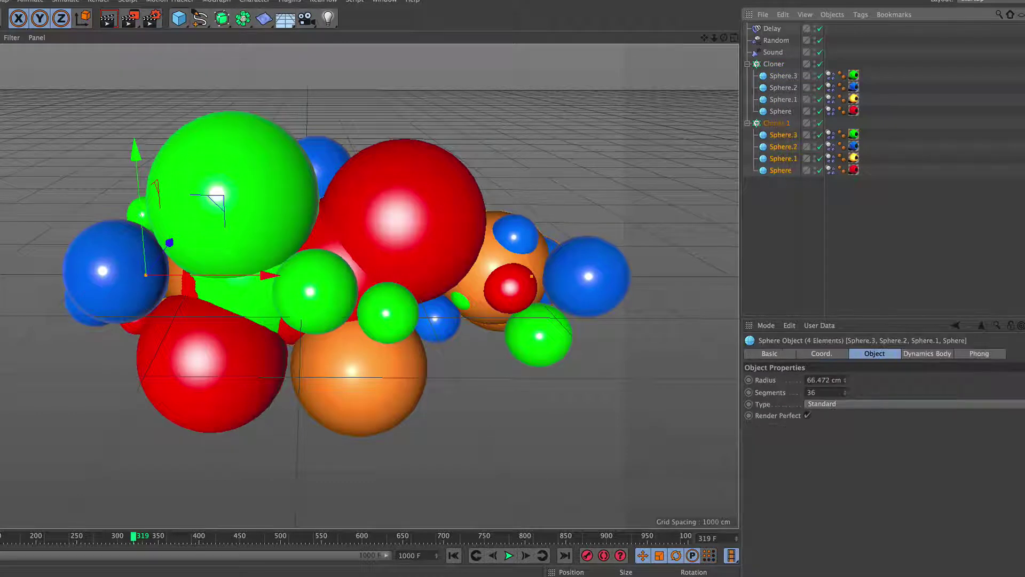
left_click_drag(807, 377, 882, 375)
type("1")
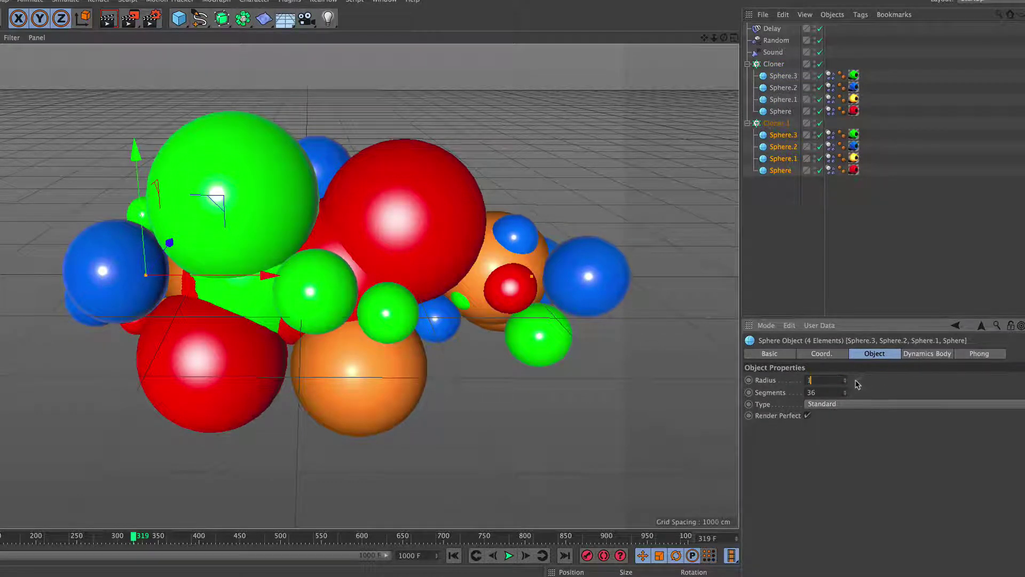
type("5")
key("Return")
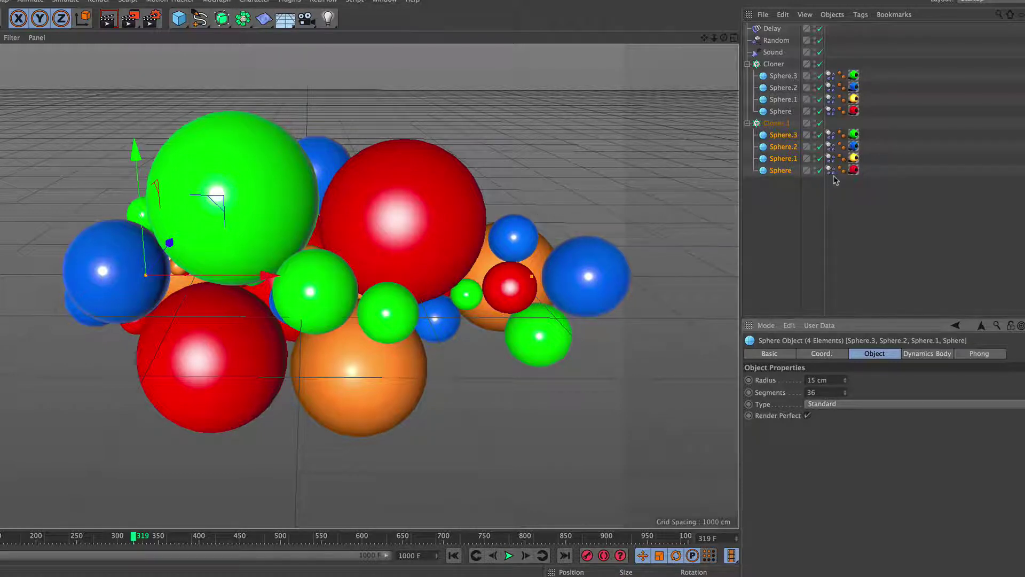
Set Follow Position to 0 in the dynamics body tags of the duplicate cloner's four spheres.
left_click_drag(830, 188, 833, 131)
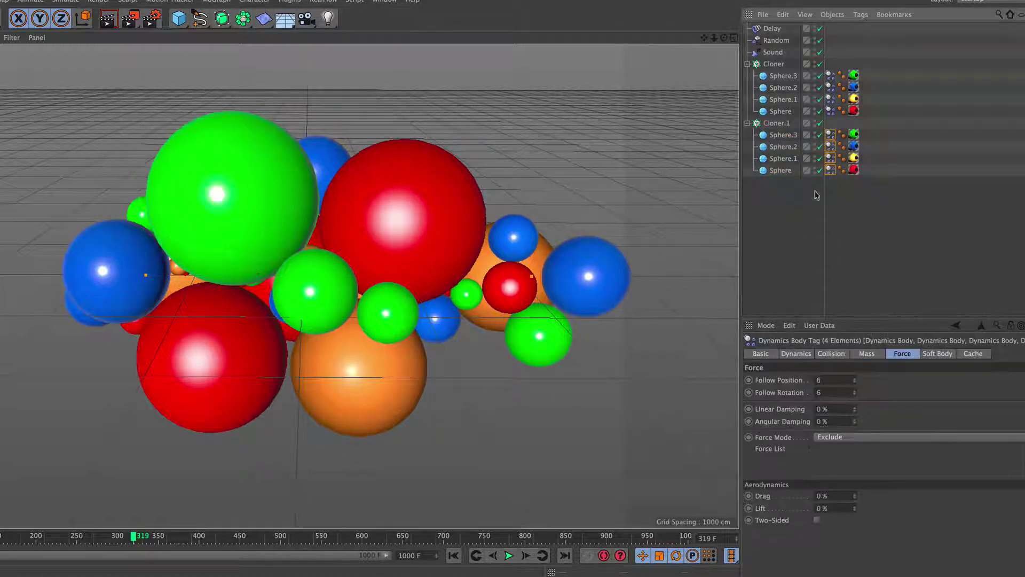
left_click(825, 379)
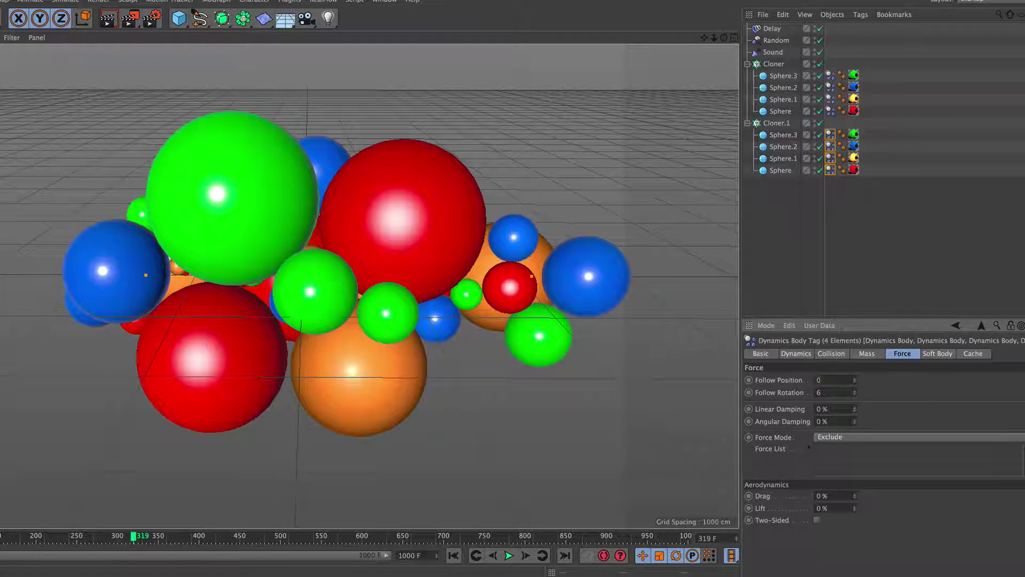
type("0")
Set the duplicate cloner's count to 0 and its X position step to 0 cm.
left_click(776, 124)
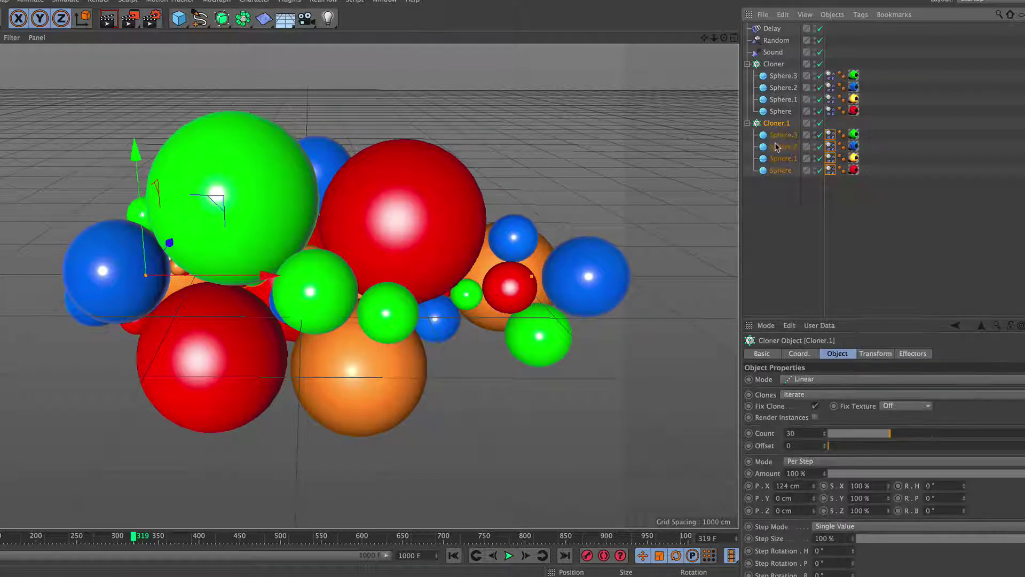
left_click(791, 433)
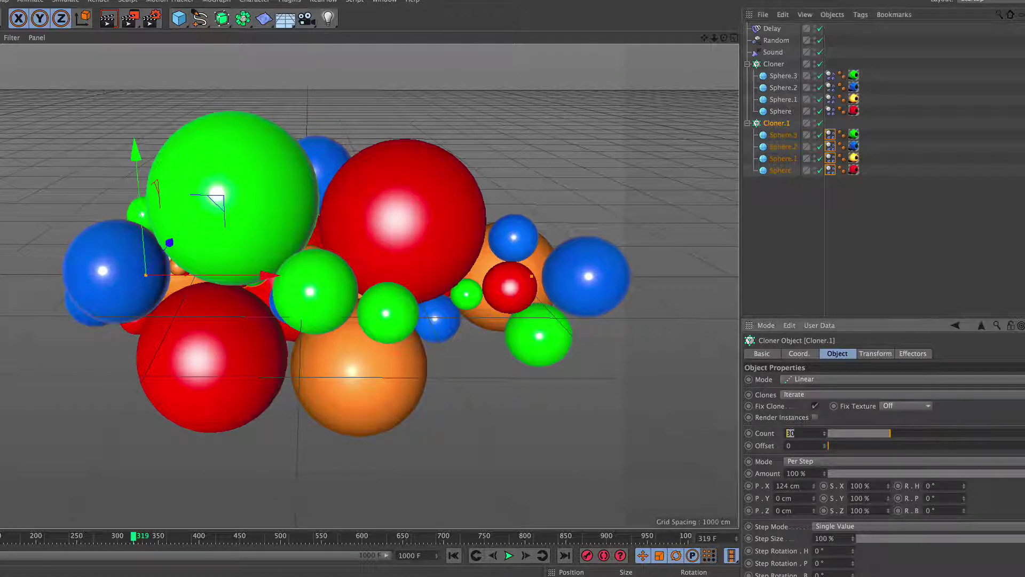
left_click(803, 446)
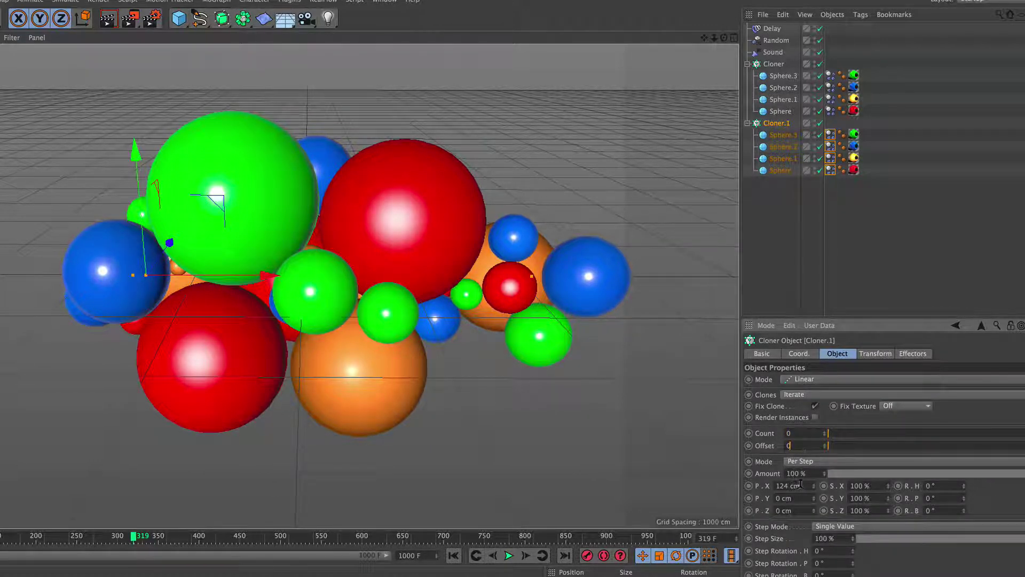
left_click(800, 485)
type("0")
Change the Random effector's random mode to Noise.
left_click(777, 41)
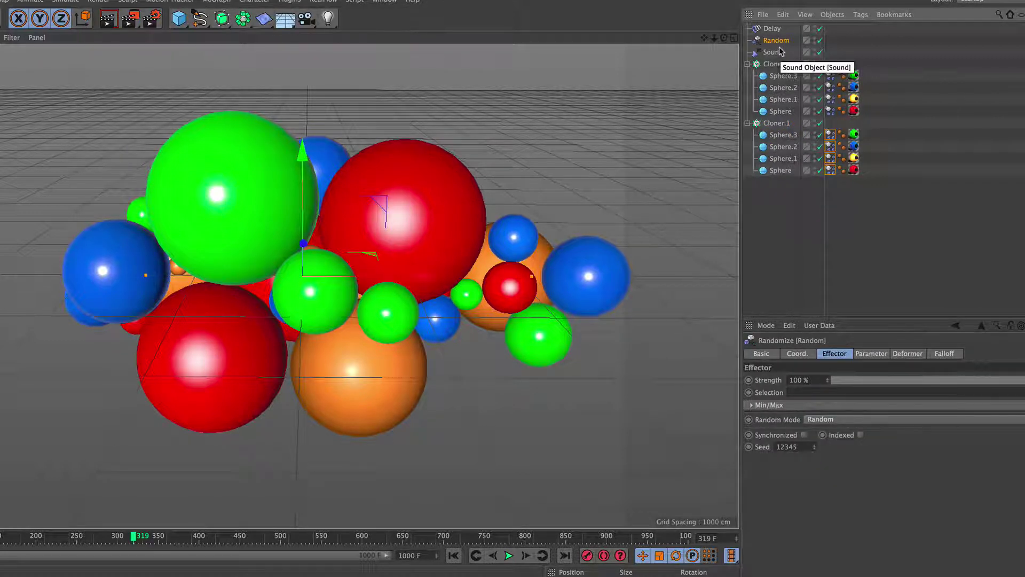
left_click(834, 419)
left_click(830, 457)
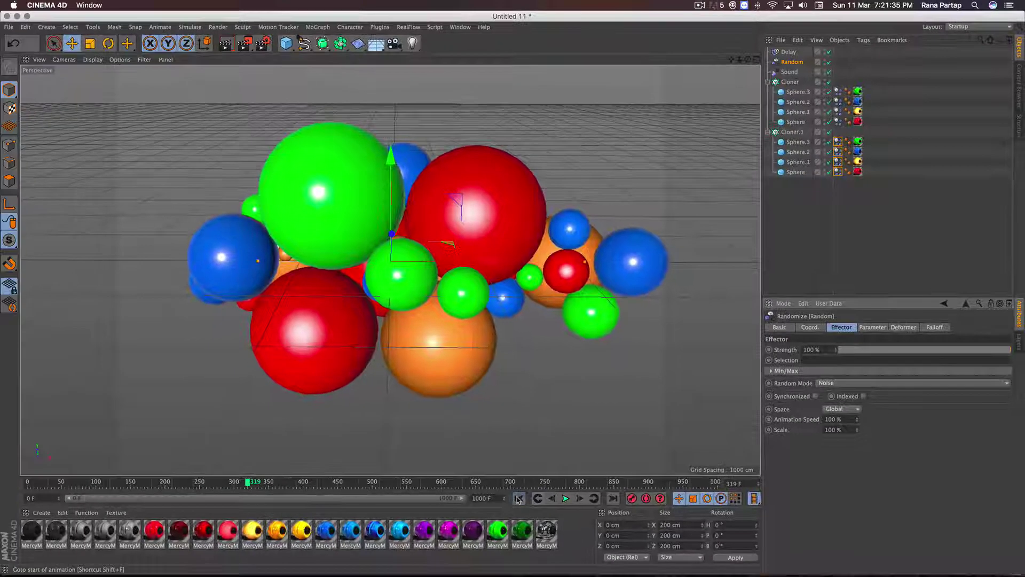
Play the animation from the first frame to check the noise motion, and rewind it to the start.
left_click(454, 556)
left_click(509, 556)
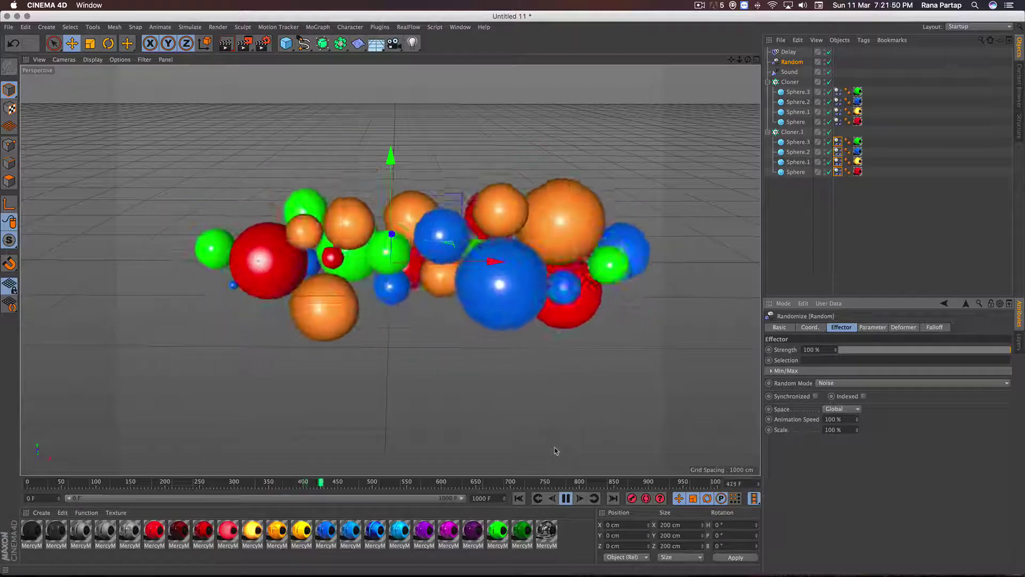
left_click(566, 498)
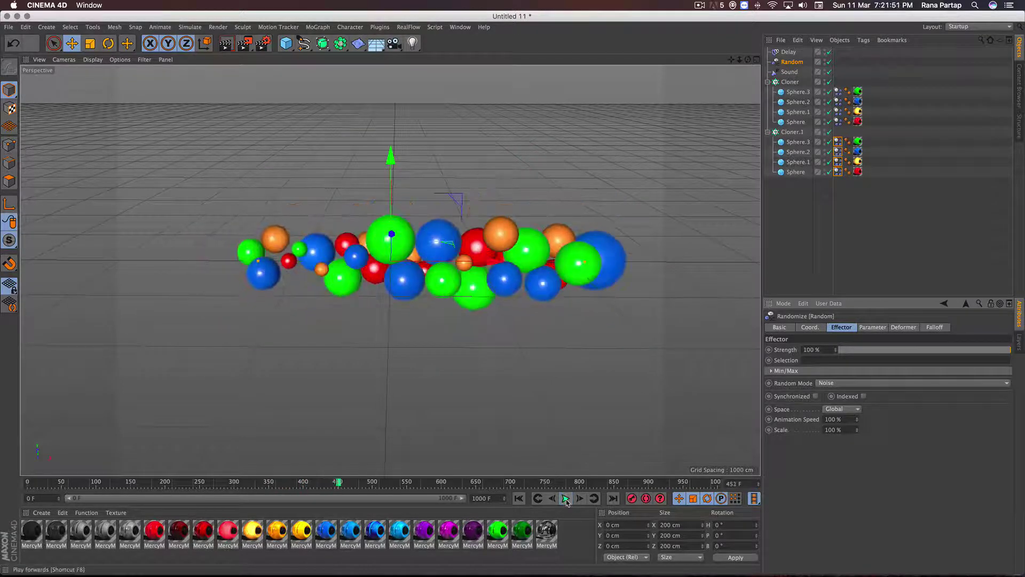
left_click(518, 499)
Move the duplicate cloner along X to about 15 cm and play the animation to check it.
left_click(792, 133)
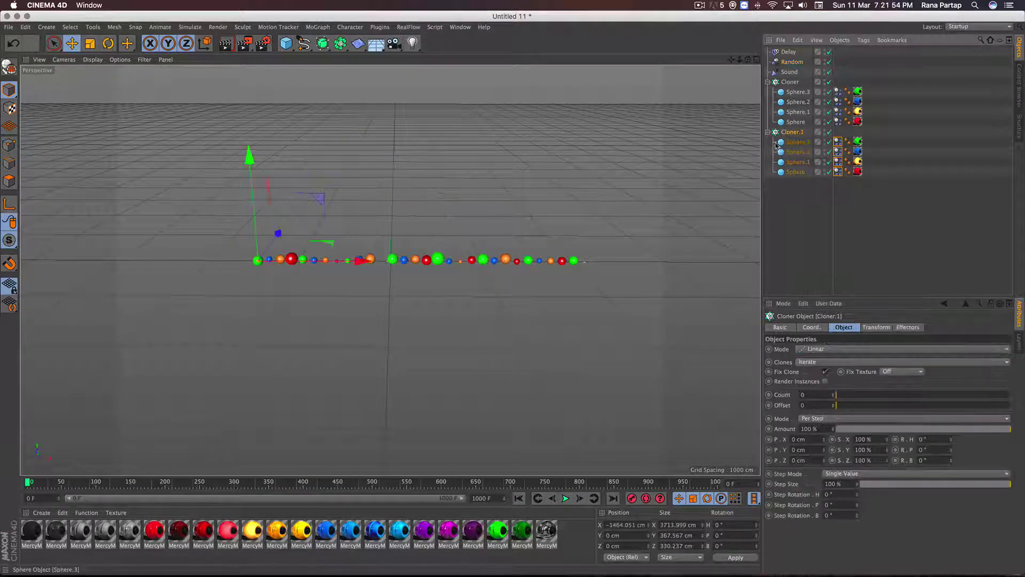
left_click_drag(371, 262, 490, 261)
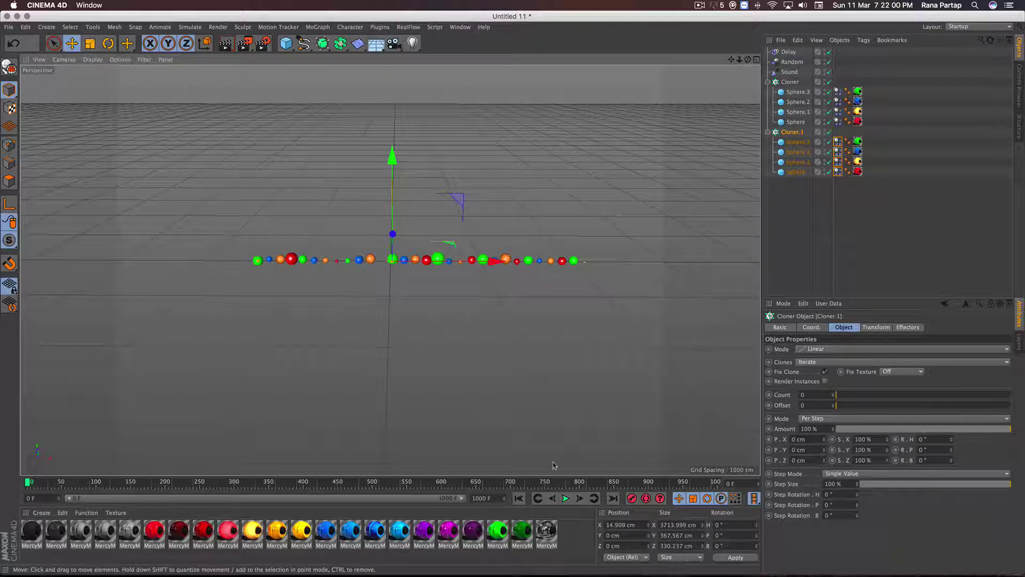
left_click(565, 500)
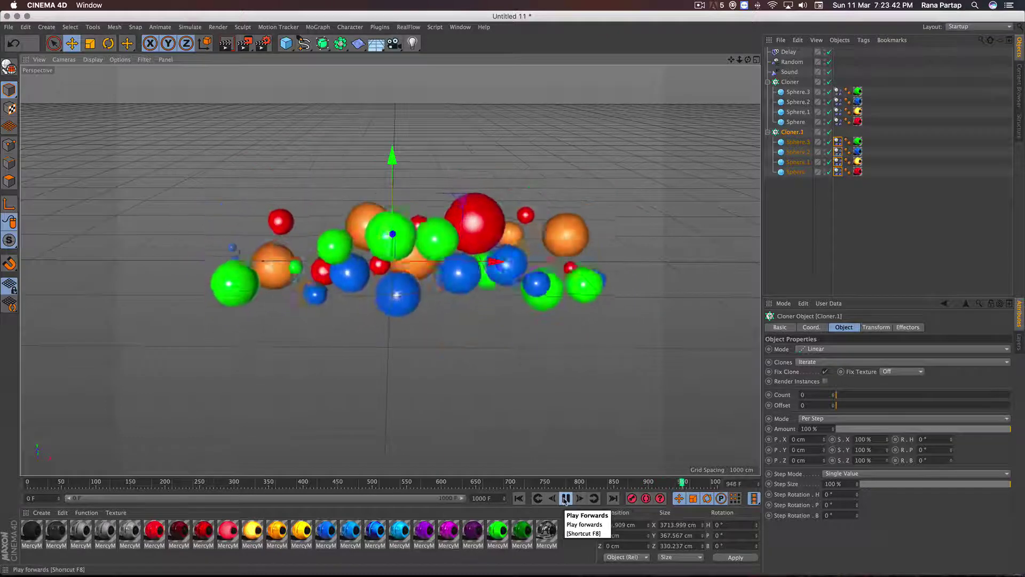
left_click(566, 499)
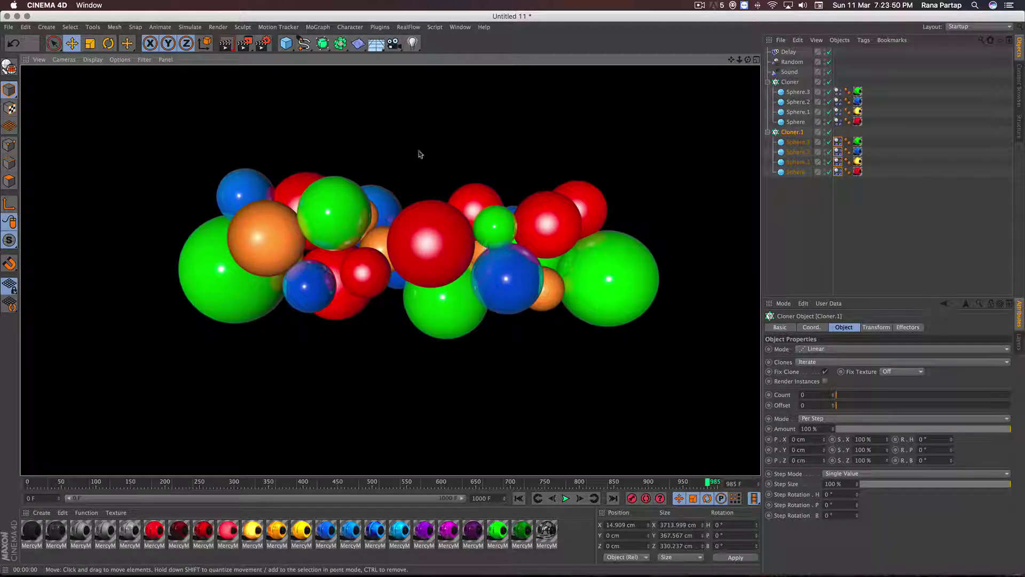
Add a floor and lower it below the spheres to a Y position of about -909 cm.
left_click(377, 45)
left_click(441, 59)
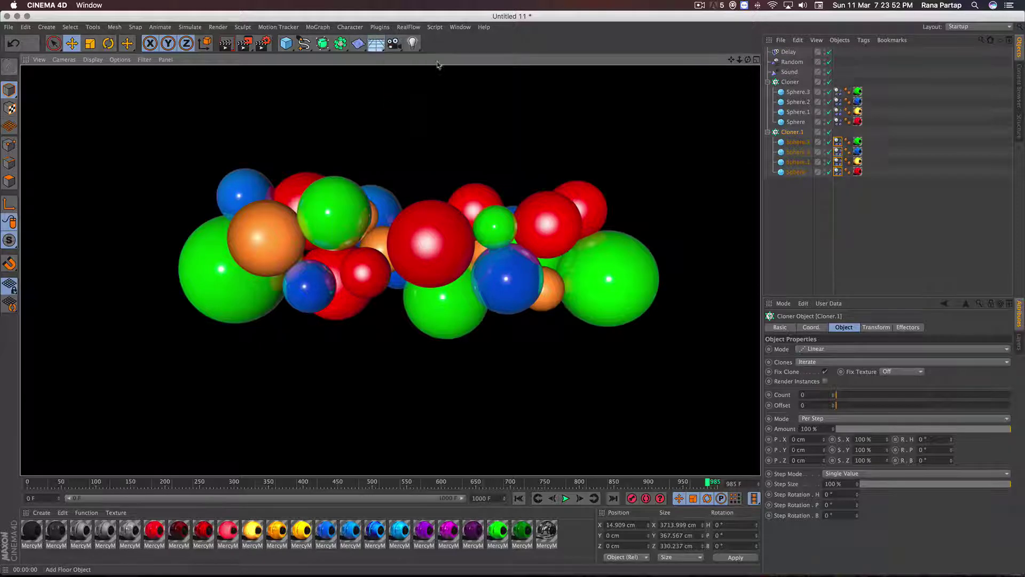
left_click_drag(390, 151, 393, 242)
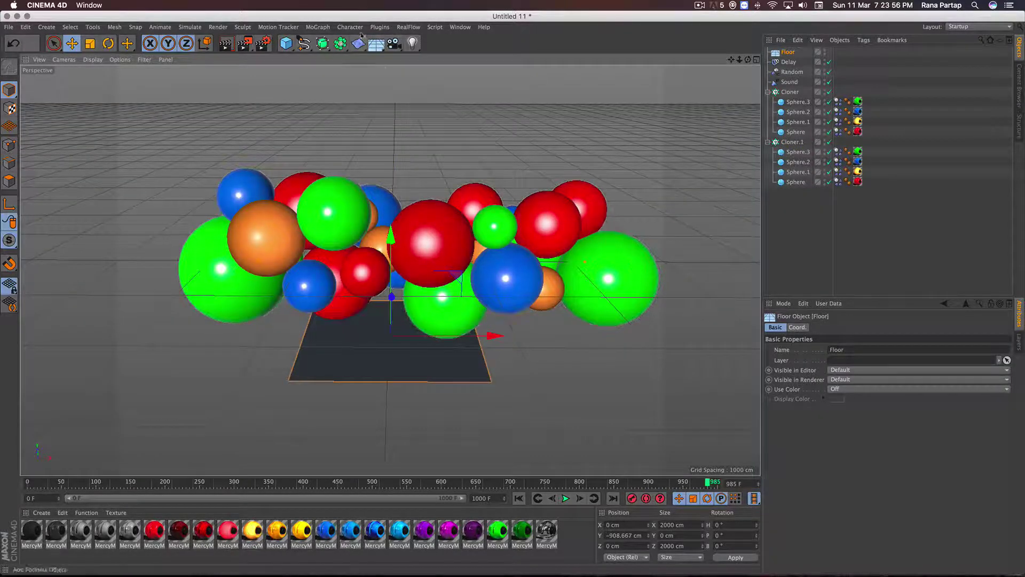
Load The Illuminati light rig preset from the Content Browser into the scene and close the browser.
left_click(452, 29)
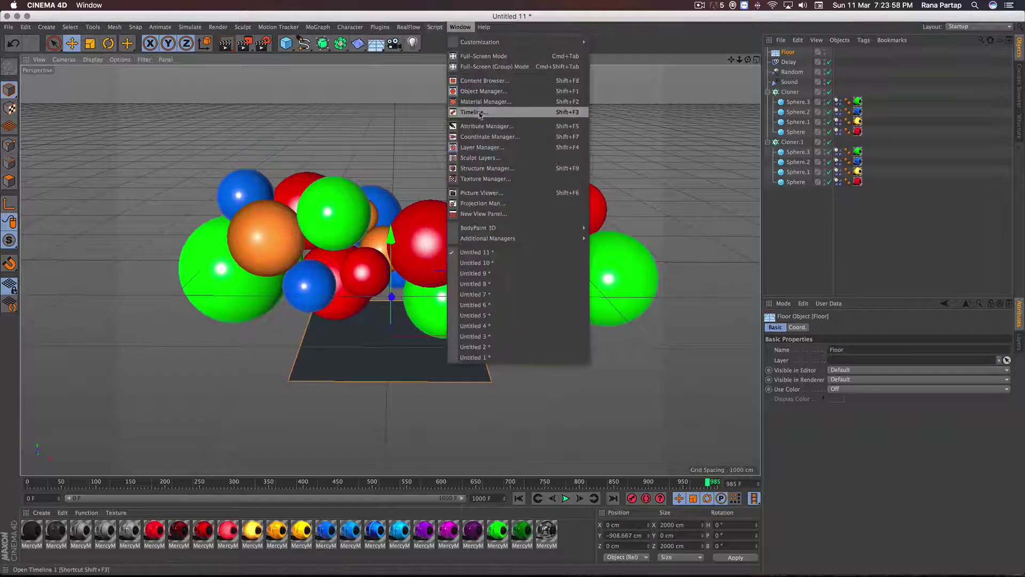
left_click(480, 84)
double_click(235, 150)
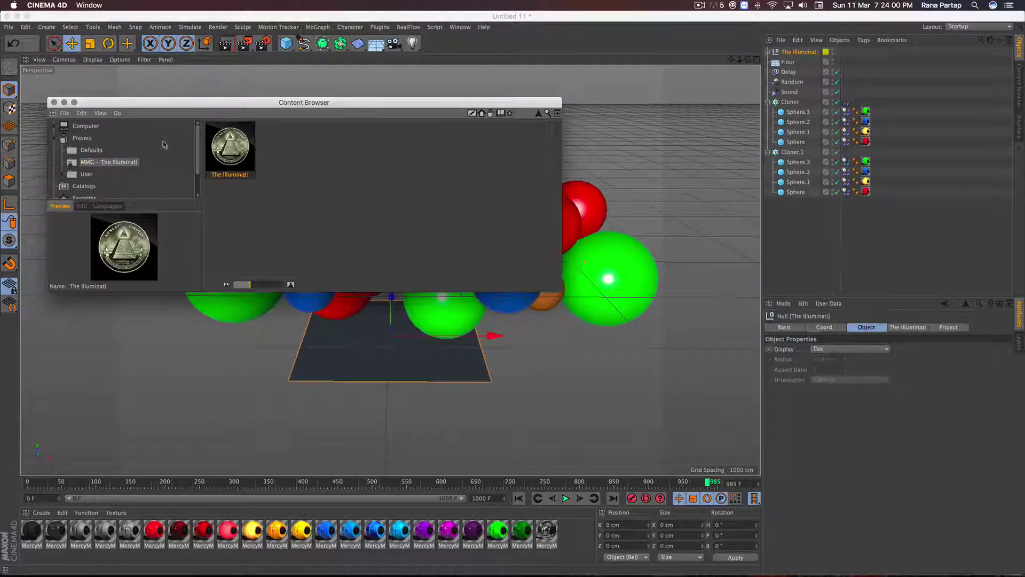
left_click(54, 102)
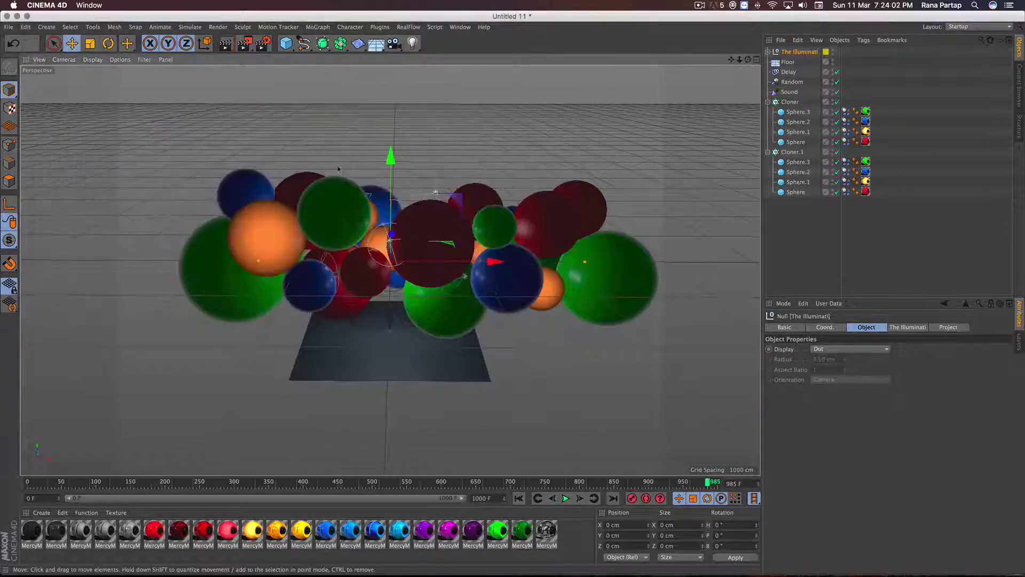
Scale up The Illuminati light rig uniformly until its lights surround the whole group of spheres.
left_click(90, 43)
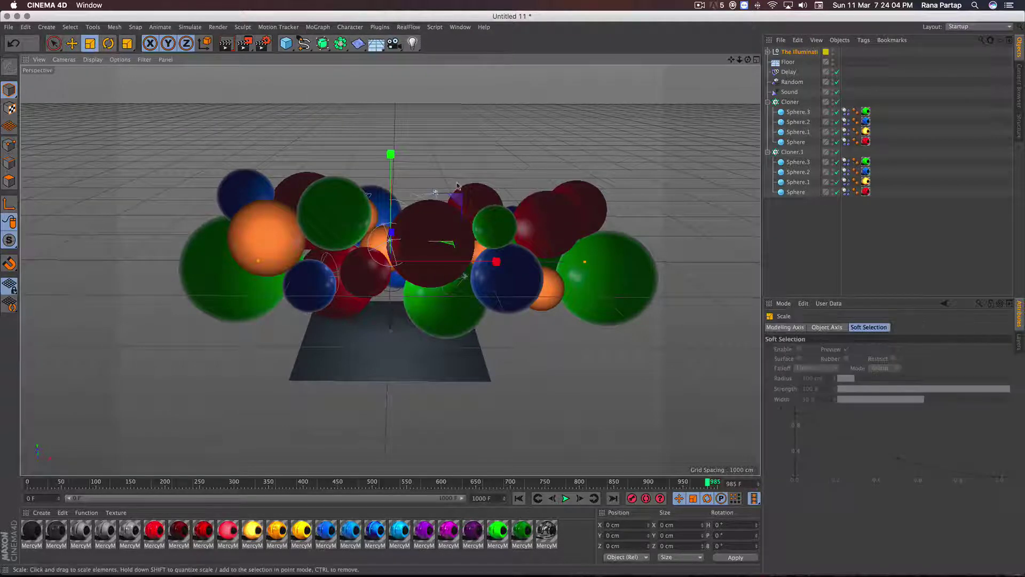
left_click_drag(455, 221, 563, 138)
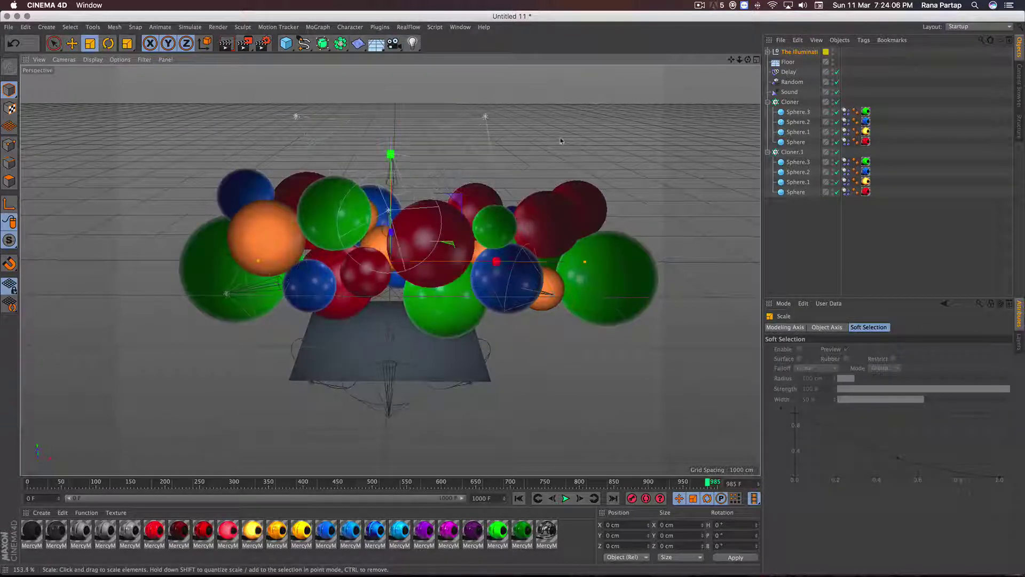
left_click_drag(543, 178, 709, 85)
left_click_drag(534, 351, 712, 255)
left_click_drag(550, 383, 699, 299)
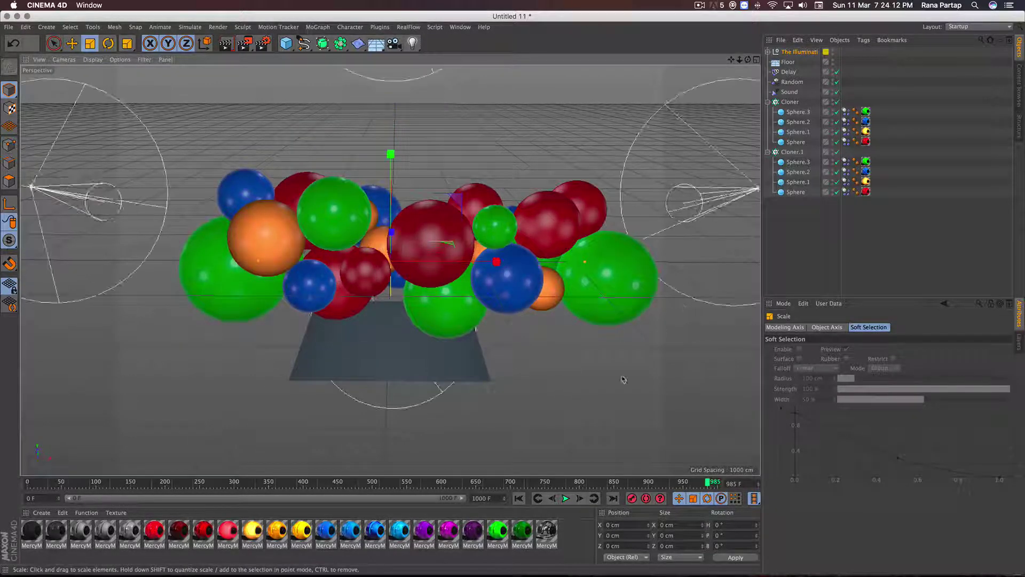
Play the animation from the first frame, stop it near frame 135 and render the view to check the lighting.
left_click(520, 498)
left_click(562, 500)
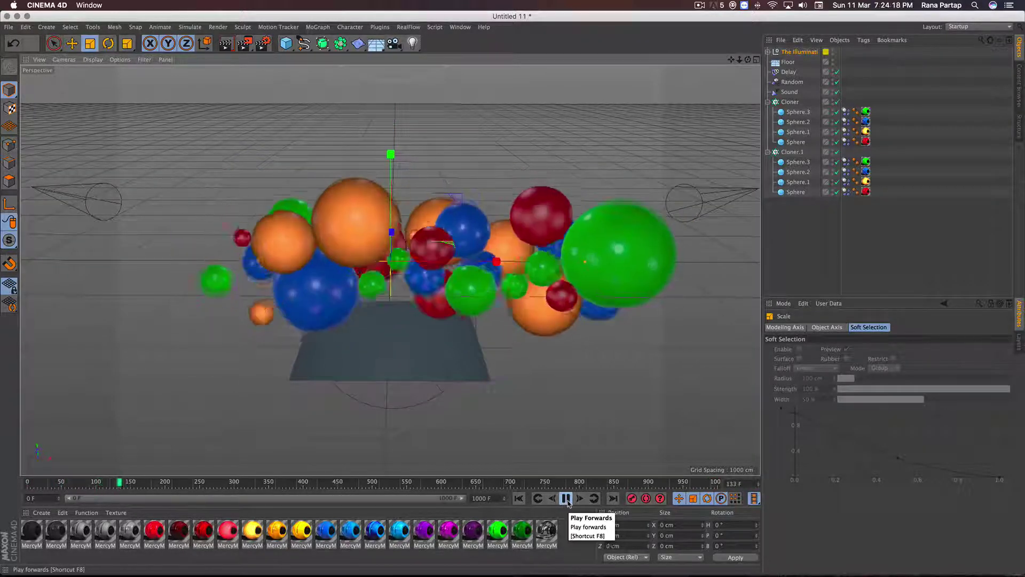
left_click(566, 499)
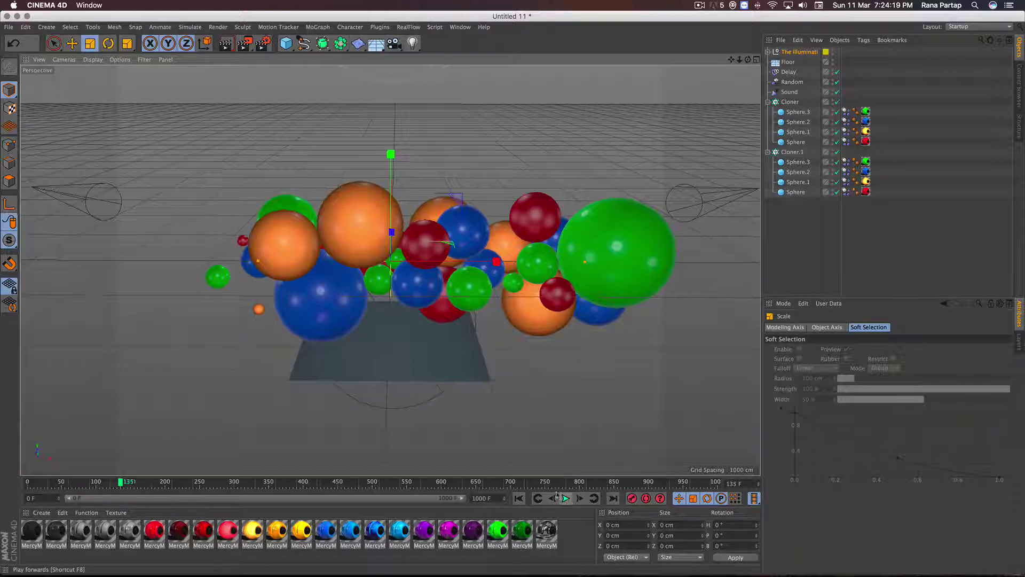
left_click(227, 49)
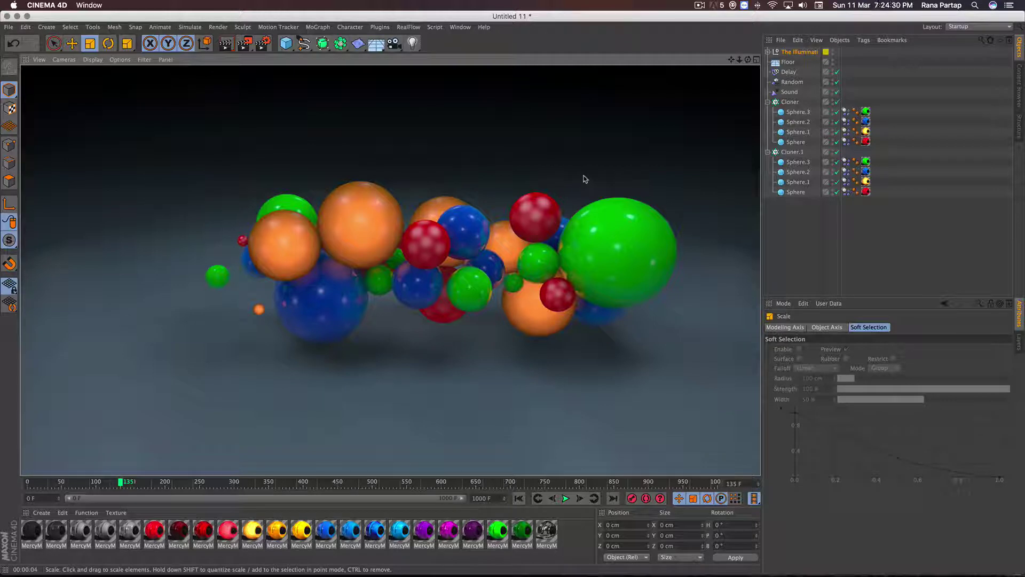
Play the animation from the first frame under the new lights, stop it and return to the first frame.
left_click(519, 499)
left_click(565, 499)
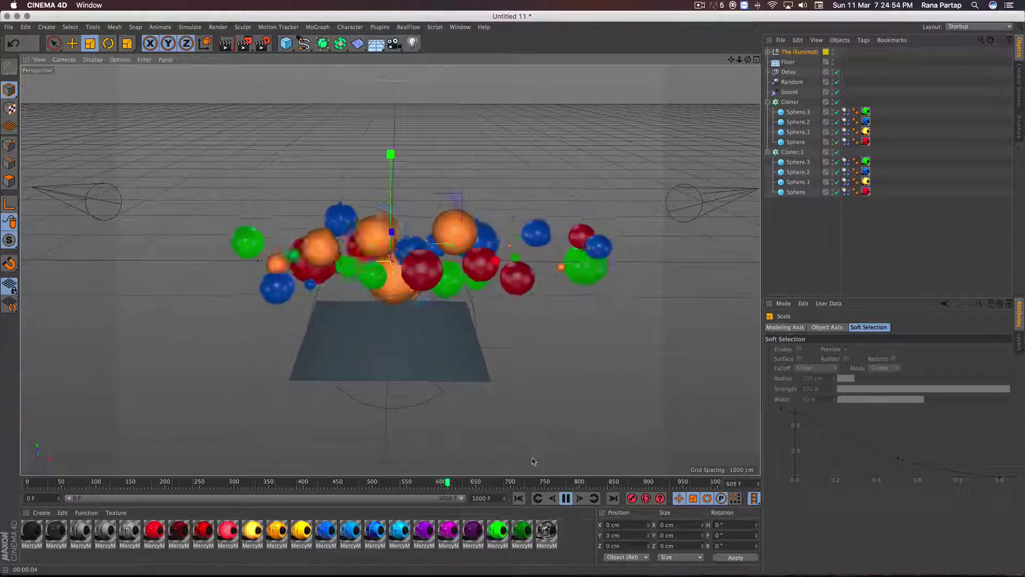
left_click(567, 499)
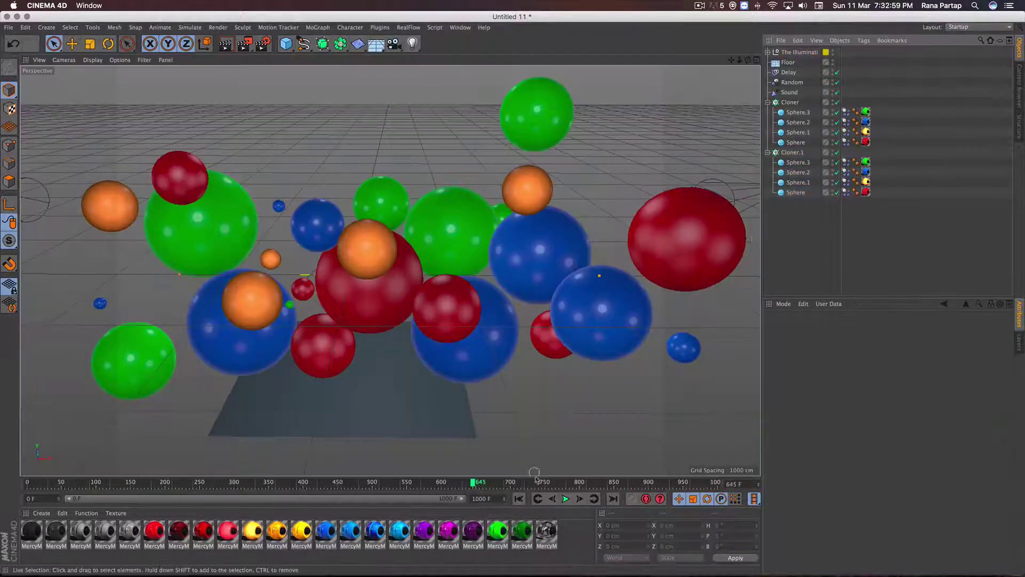
left_click(518, 498)
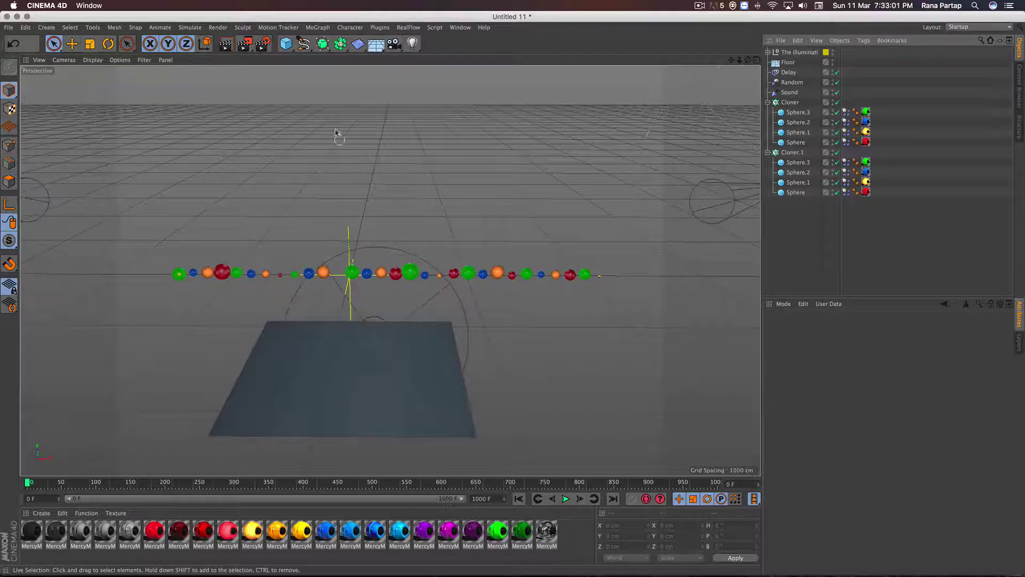
Add a circle spline around the spheres with a radius of 3200 cm, lying in the XZ plane.
left_click(304, 44)
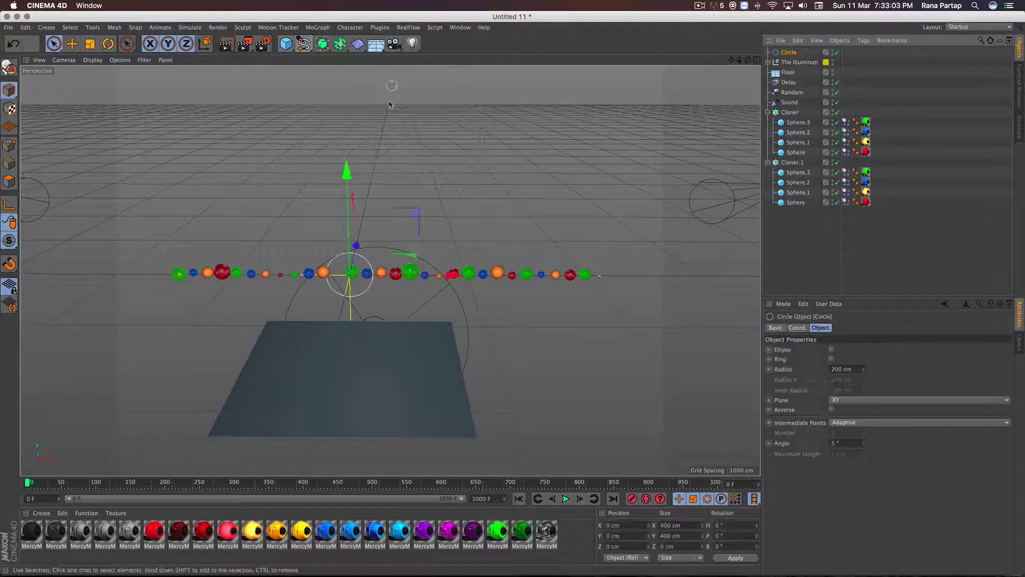
left_click(384, 93)
left_click(837, 369)
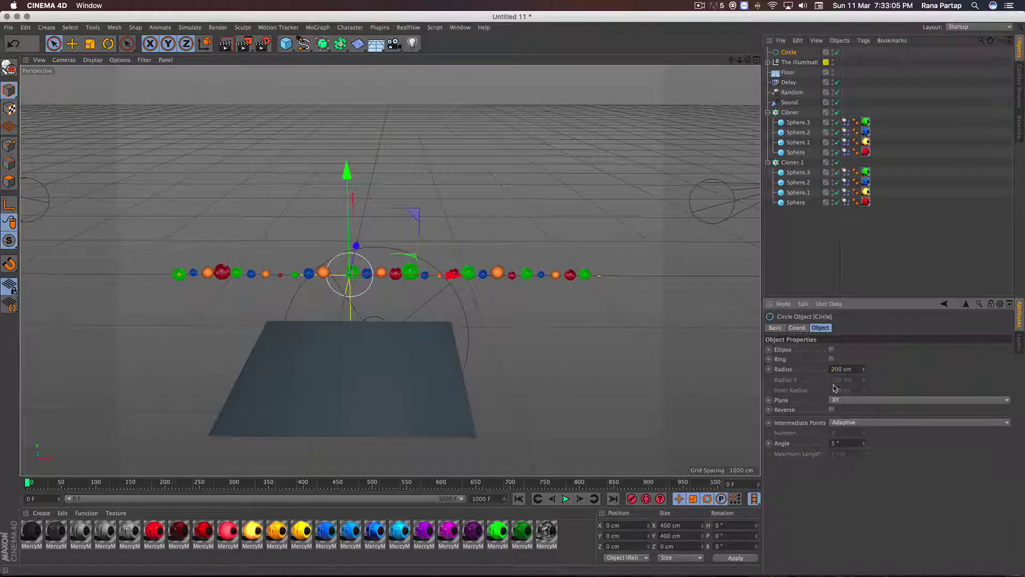
key("Return")
left_click(857, 400)
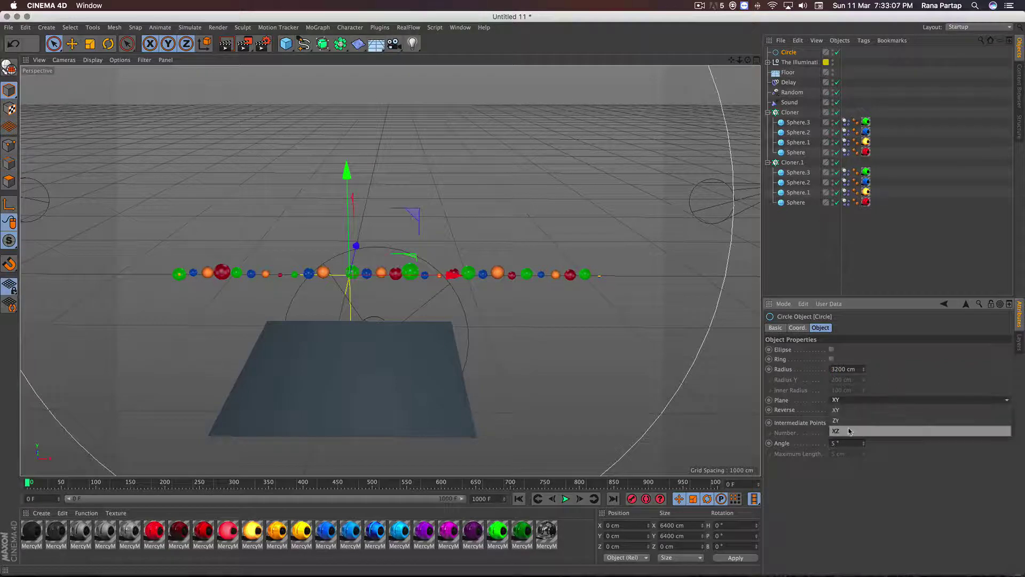
left_click(848, 429)
Add a target camera with an Align to Spline tag that uses the circle as its spline path.
left_click(394, 44)
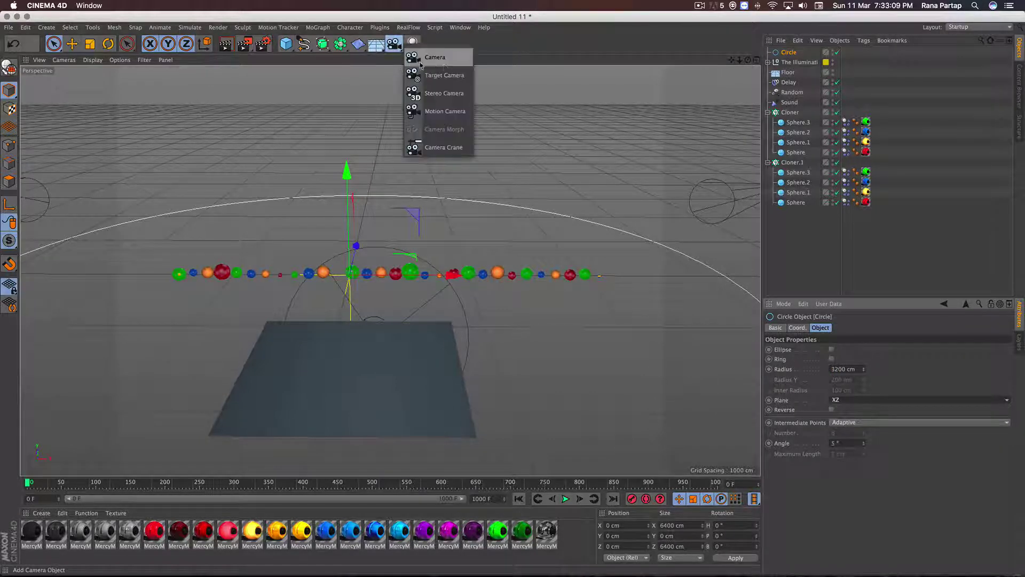
left_click(445, 75)
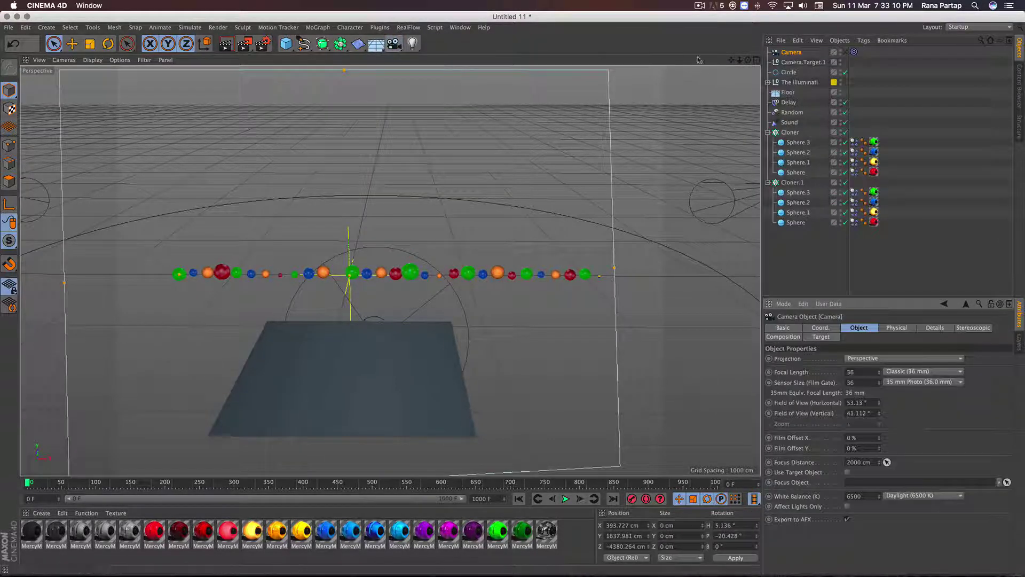
left_click(798, 56)
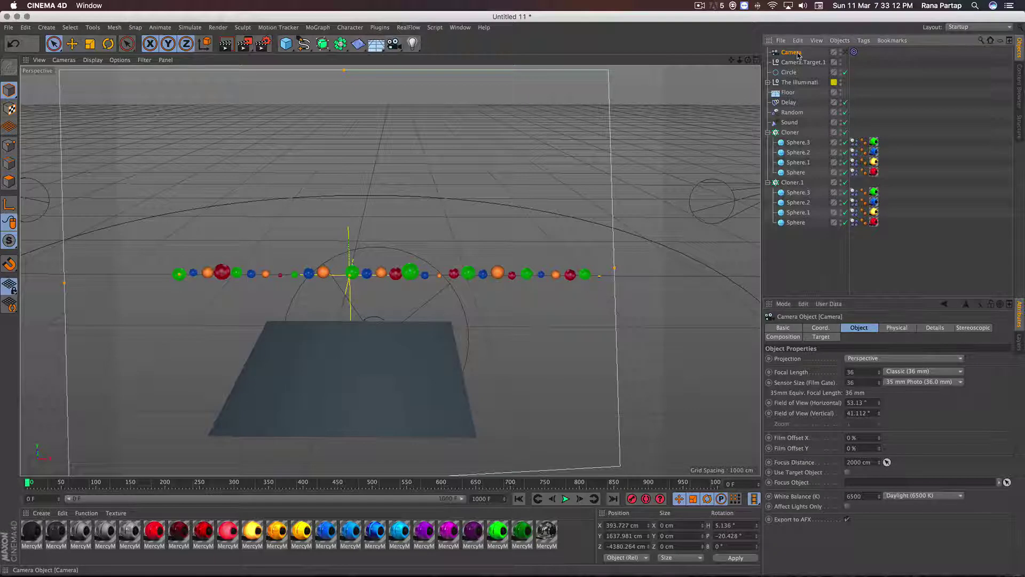
left_click(863, 40)
mouse_move(889, 55)
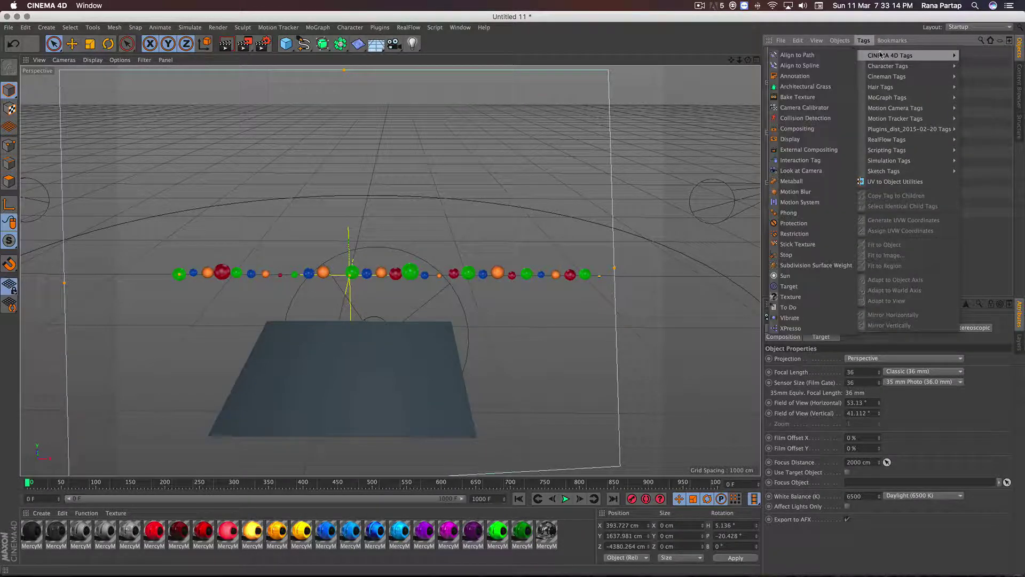
left_click(823, 67)
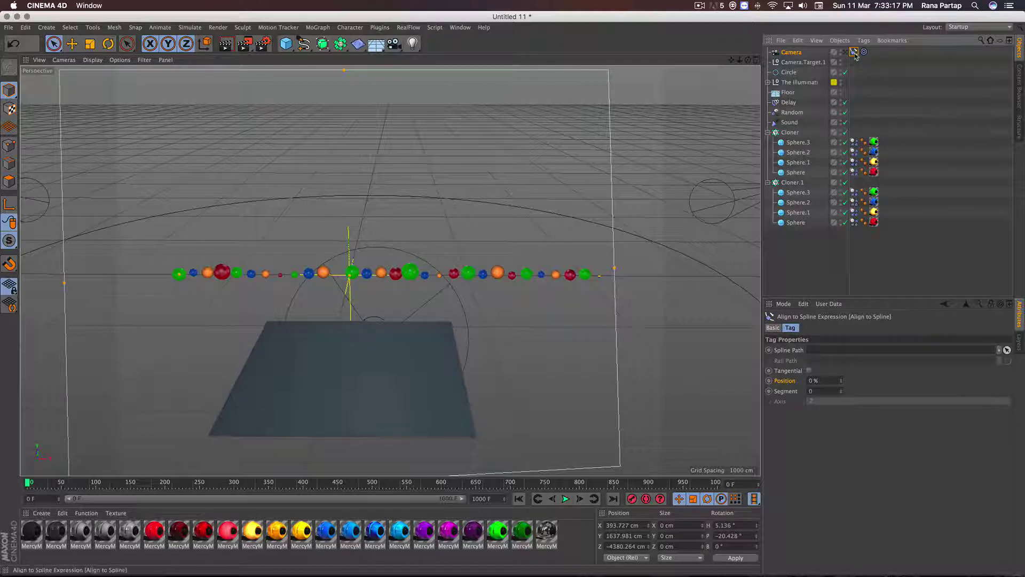
left_click_drag(791, 74, 790, 74)
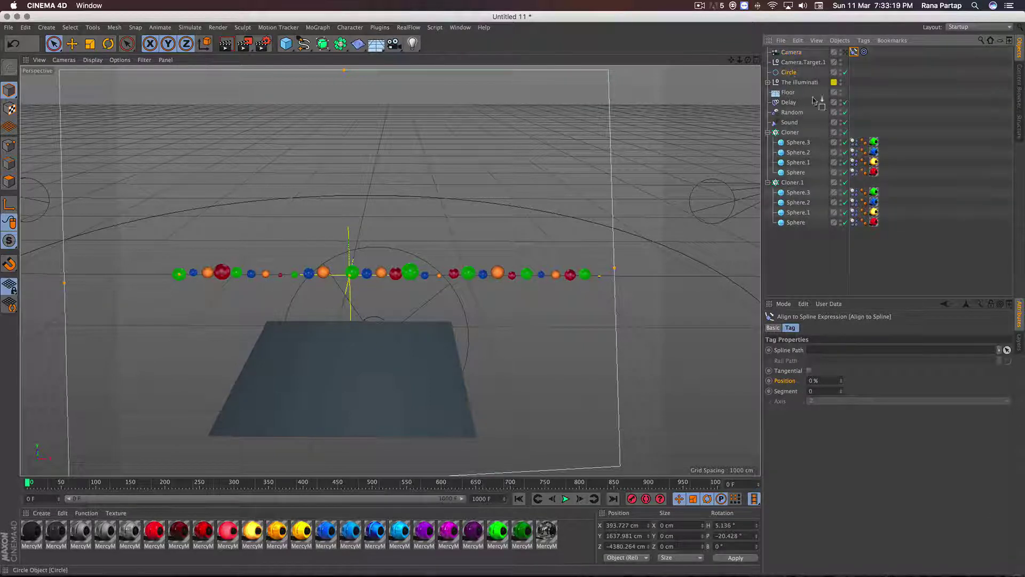
left_click_drag(822, 350, 822, 350)
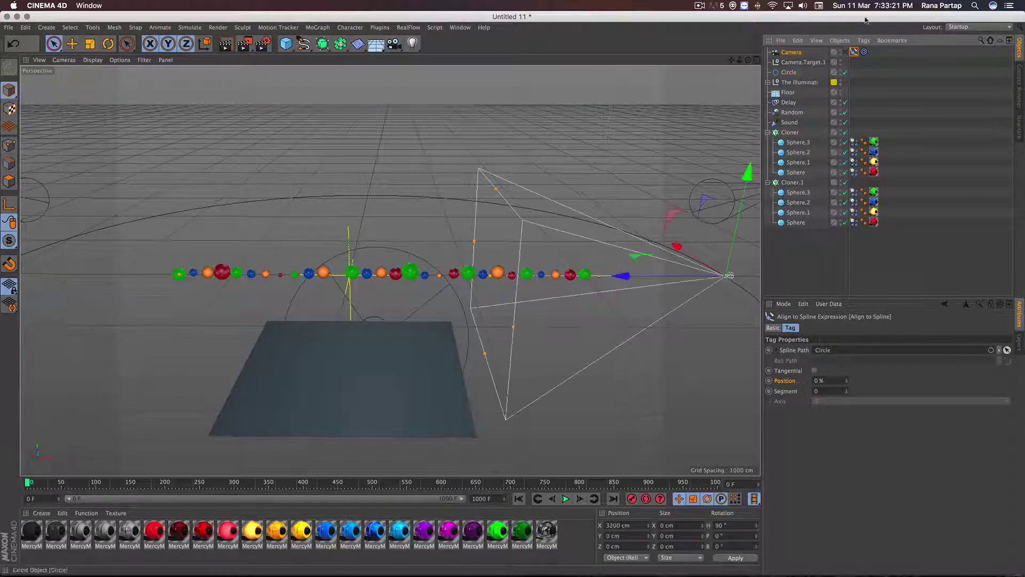
Add a null, assign it as the target object of the camera's Target tag, and look through the camera.
left_click(864, 52)
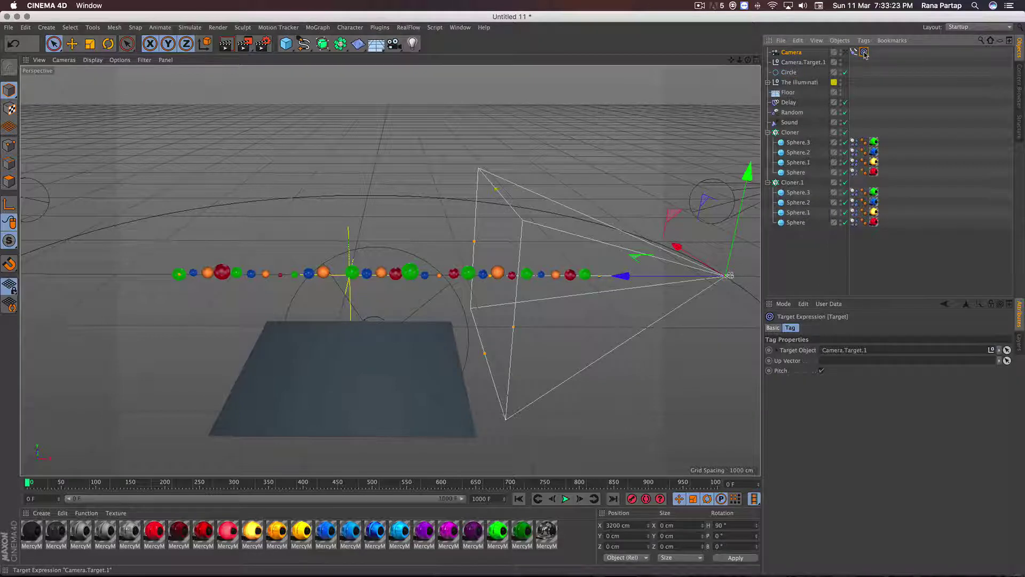
left_click_drag(286, 43, 320, 56)
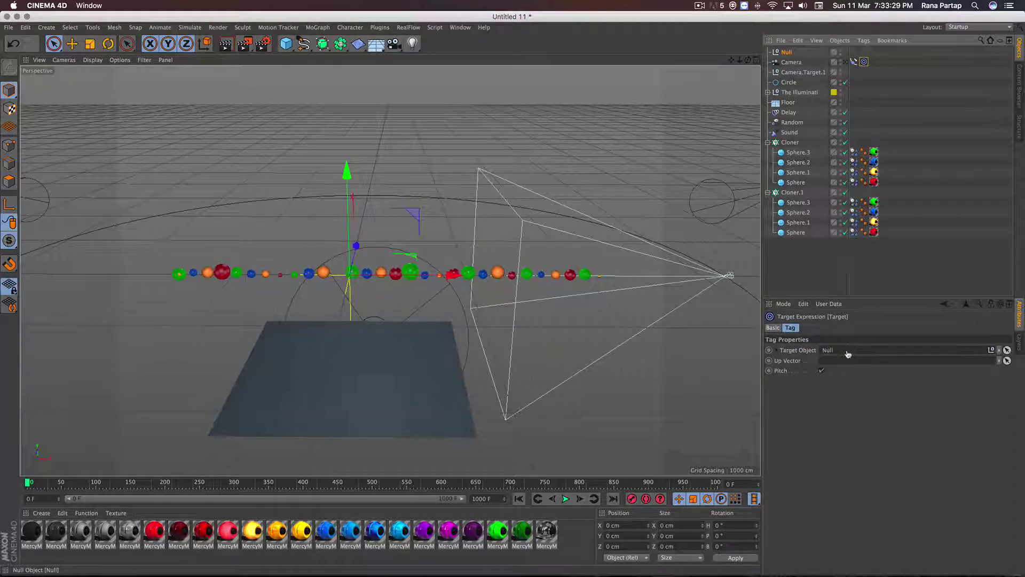
left_click(845, 63)
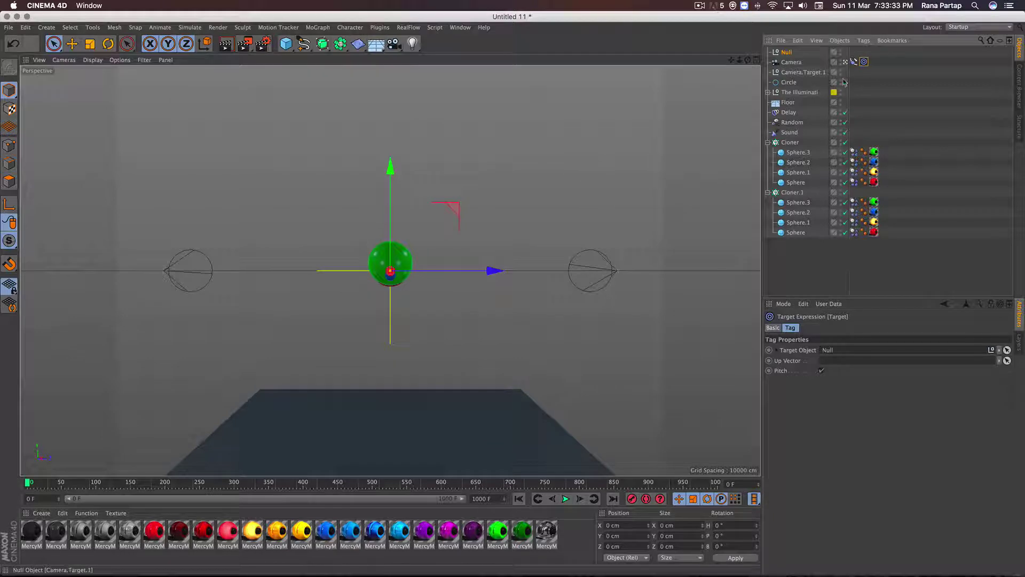
Keyframe the camera's Align to Spline position at 0% on frame 0 and 67% on frame 570.
left_click(854, 62)
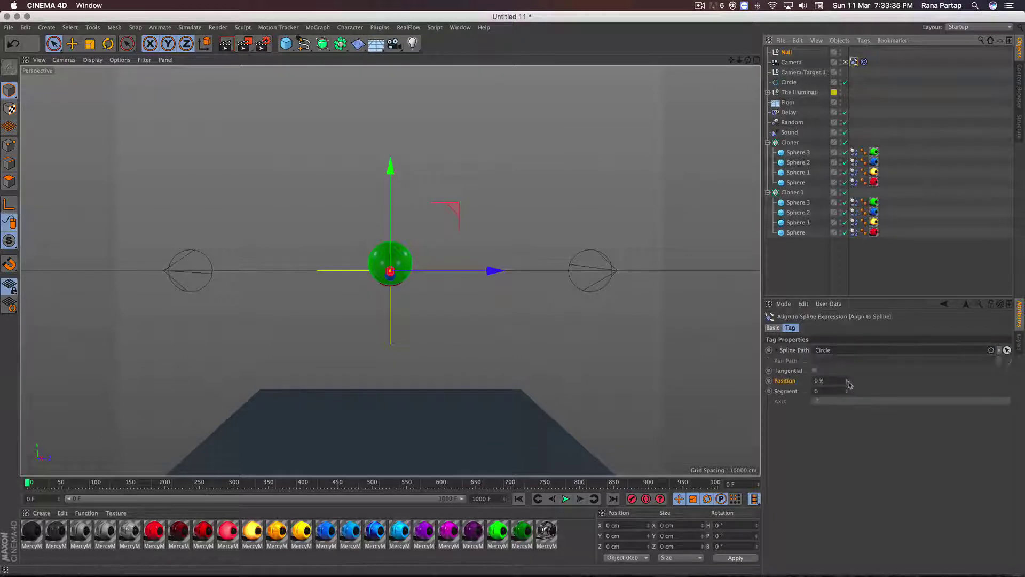
left_click_drag(849, 382, 843, 395)
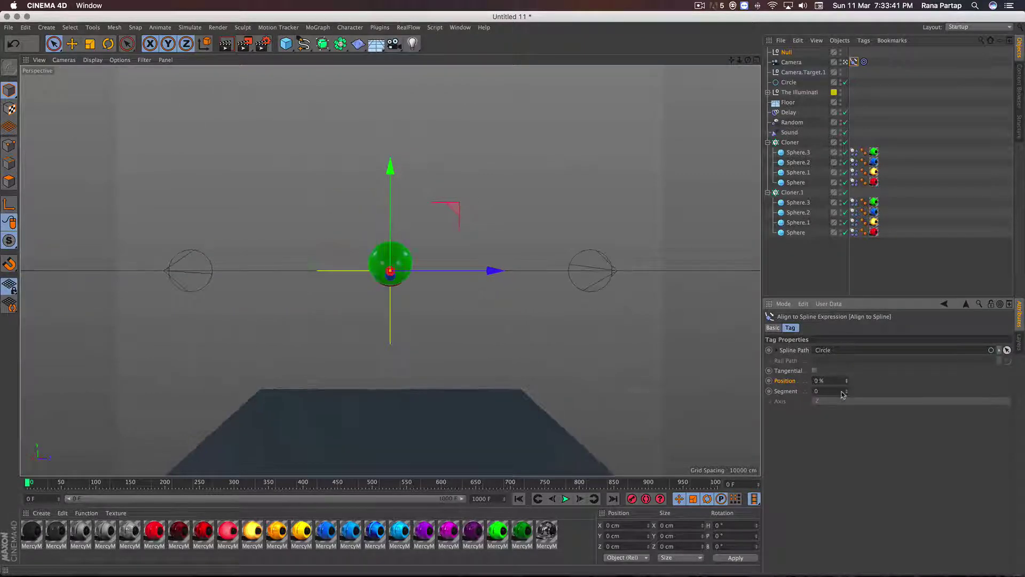
left_click(769, 381)
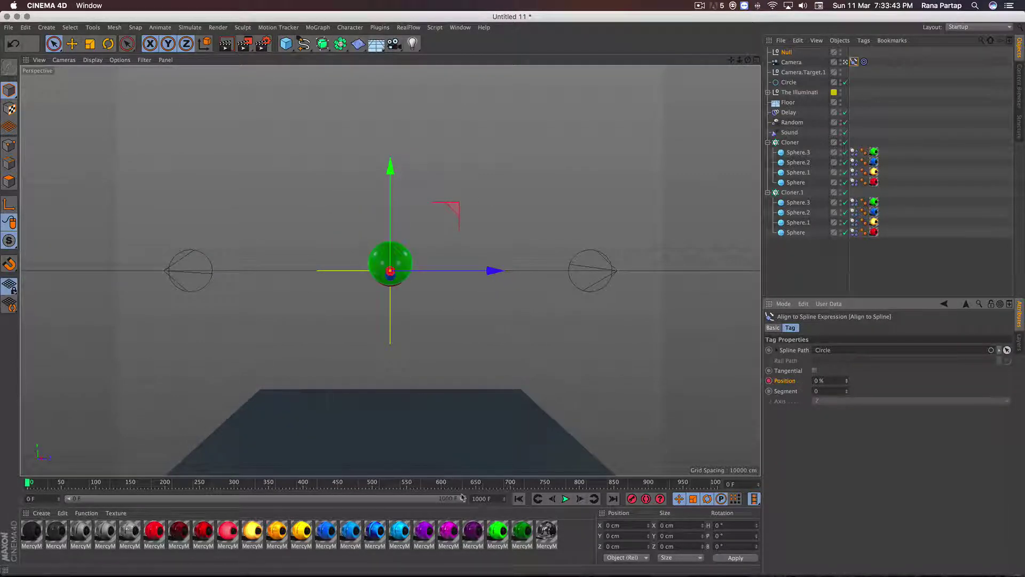
mouse_move(445, 486)
left_mouse_down()
mouse_move(499, 483)
mouse_move(455, 485)
left_mouse_up()
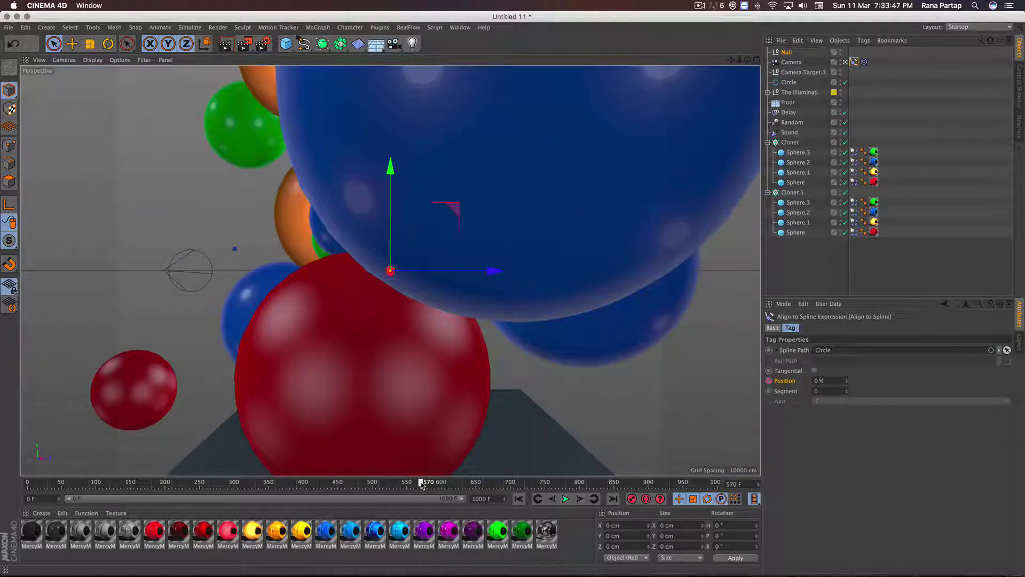
left_click_drag(848, 382, 843, 346)
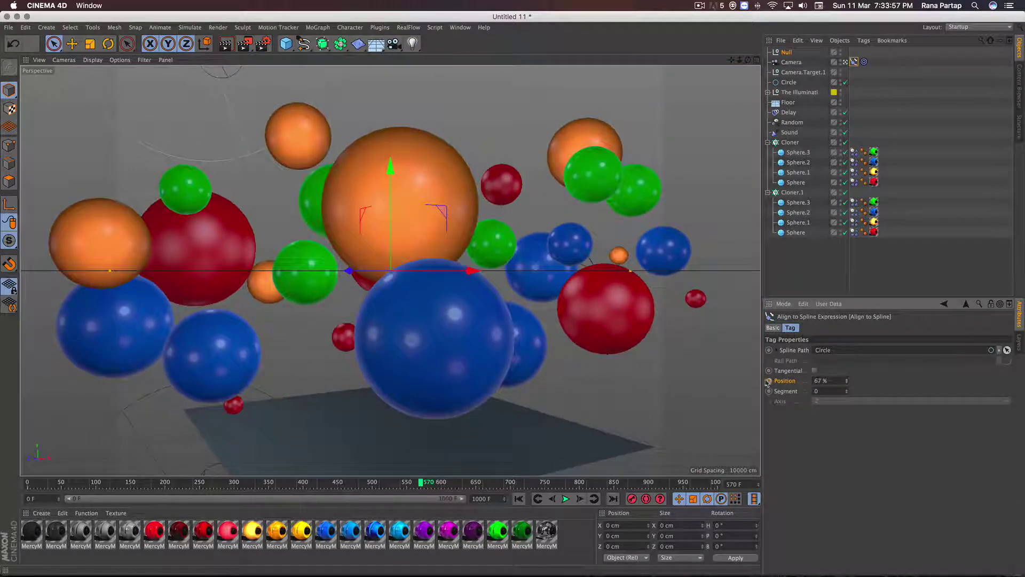
left_click(768, 381)
Play the camera move from the first frame and stop it near frame 346.
left_click(518, 499)
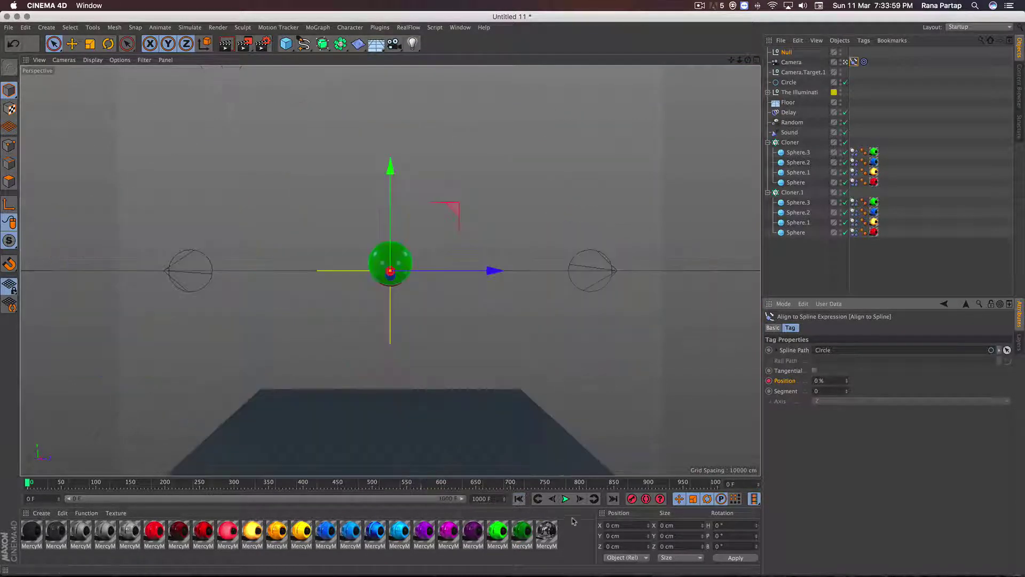
left_click(566, 499)
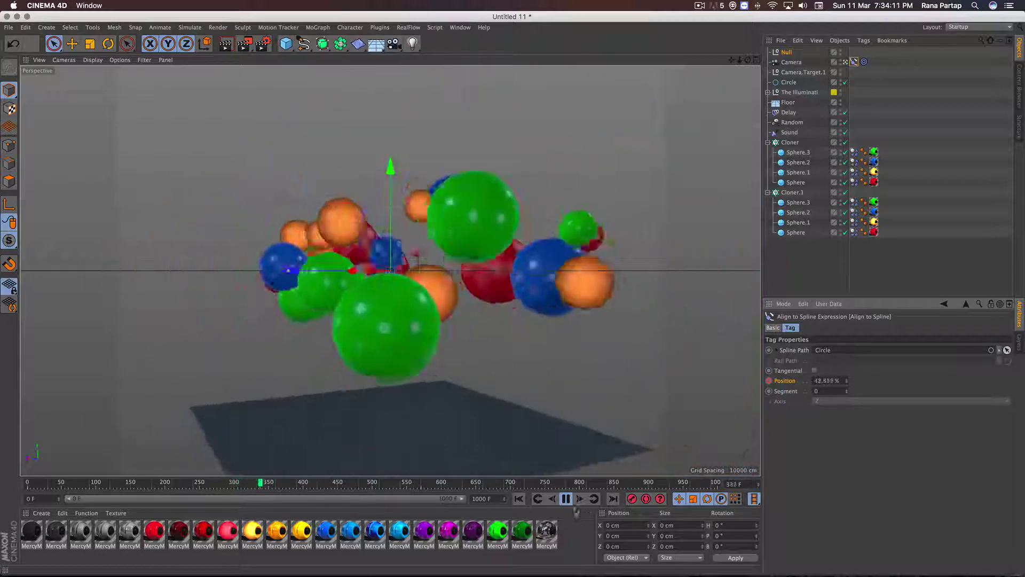
left_click(566, 499)
Lower the floor further below the spheres to a Y position of about -1055 cm.
left_click(511, 428)
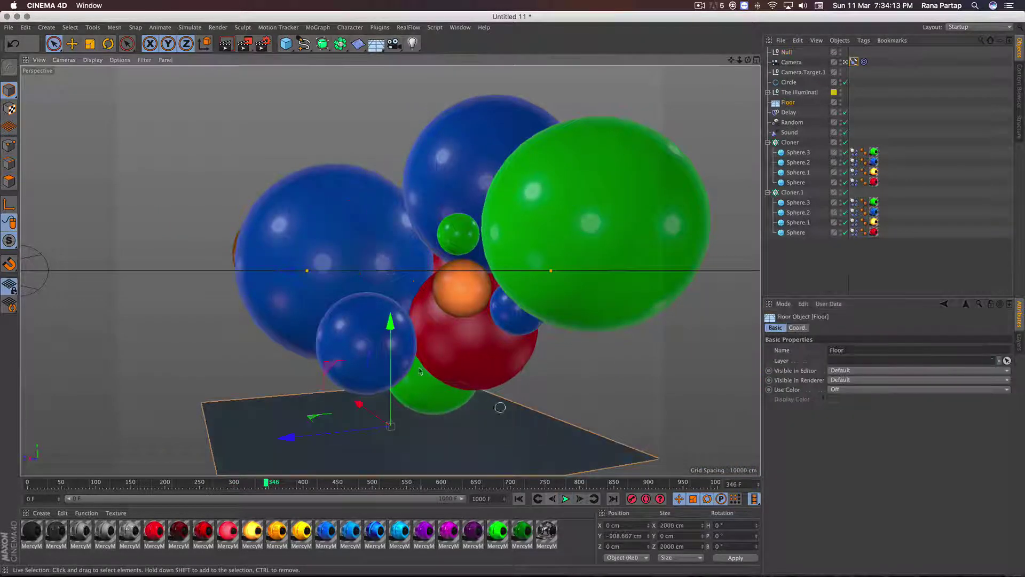
left_click_drag(391, 322, 391, 346)
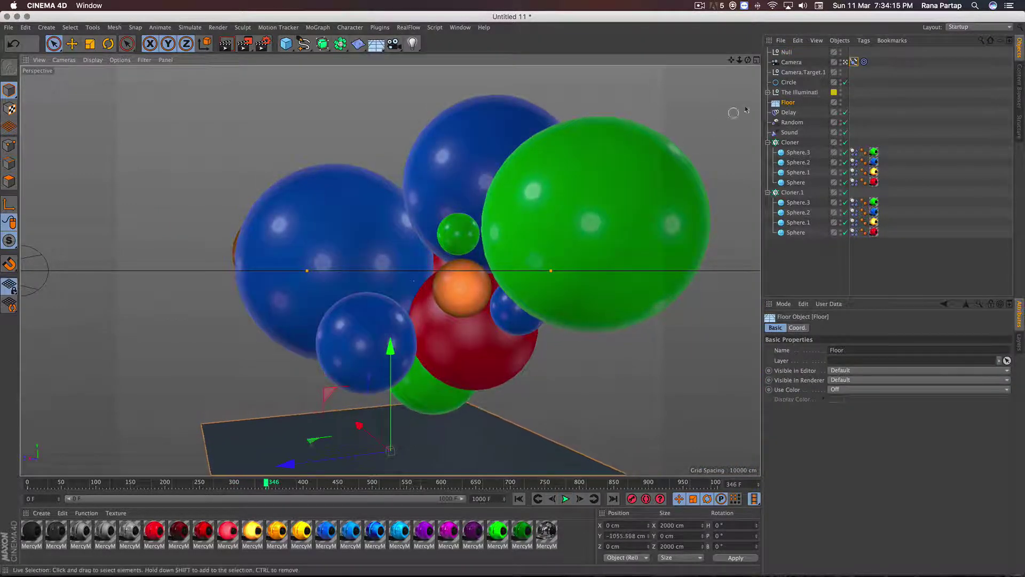
Set the radius of the camera's circle path to 4200 cm.
left_click(789, 83)
left_click_drag(832, 369, 835, 369)
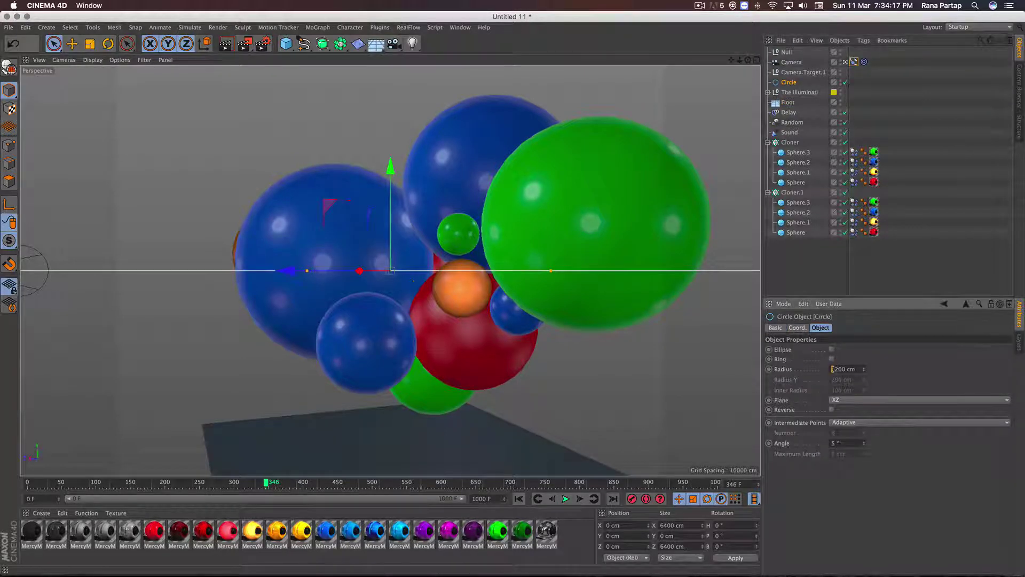
type("4")
key("Return")
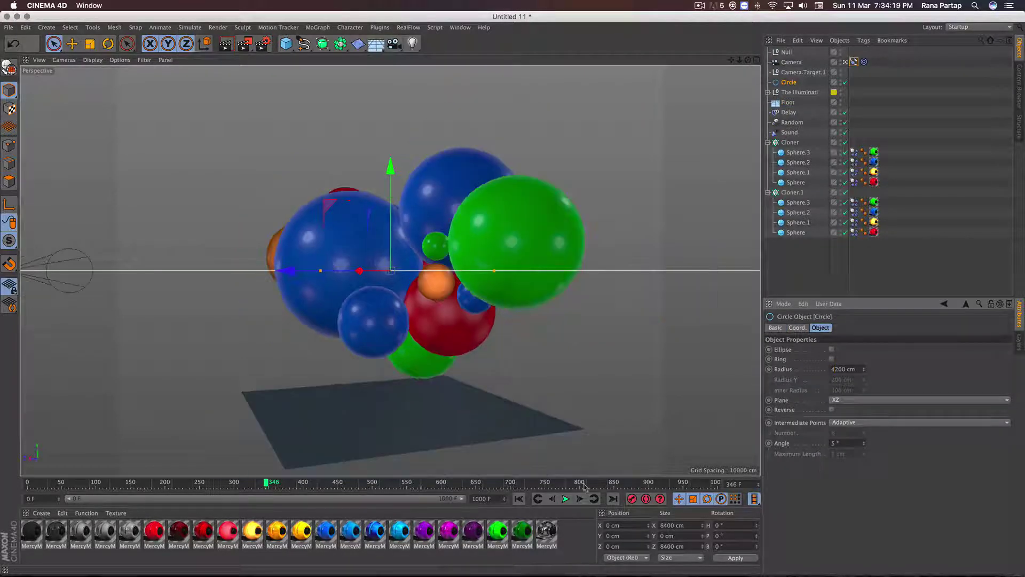
Raise the circle path to a Y position of about 712 cm during playback, stopping the animation near frame 977.
left_click(566, 499)
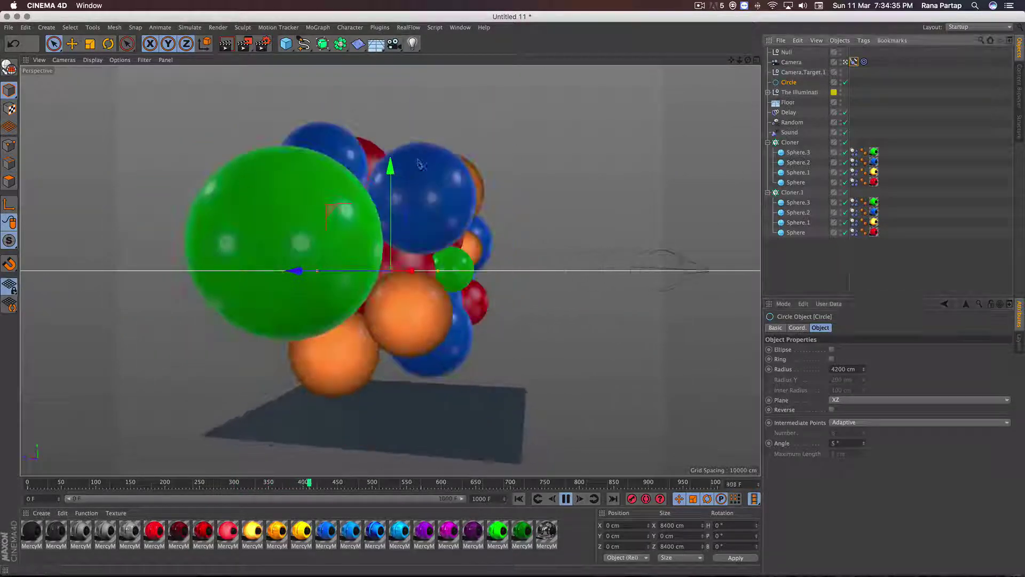
left_click_drag(391, 172, 390, 81)
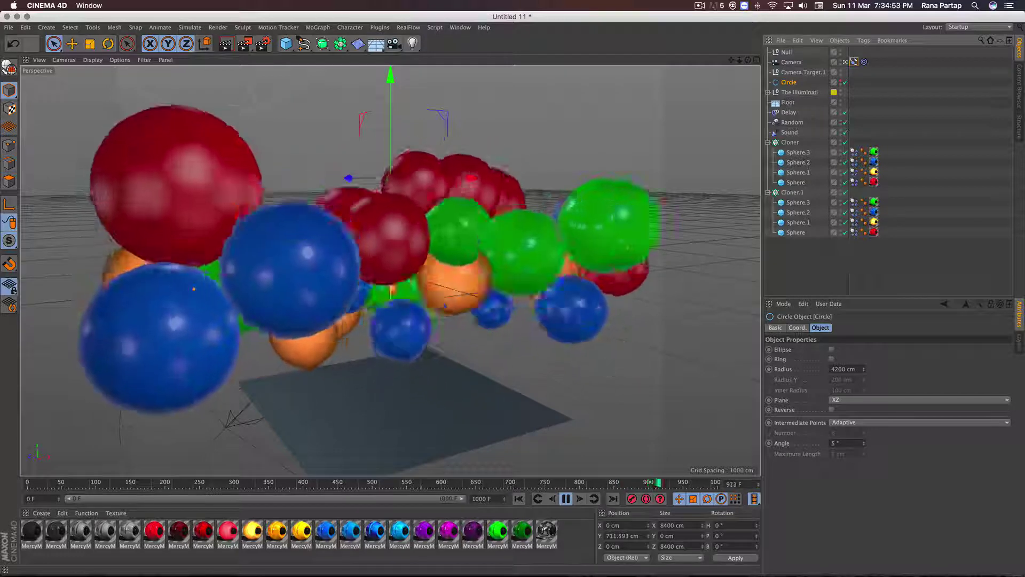
left_click(566, 499)
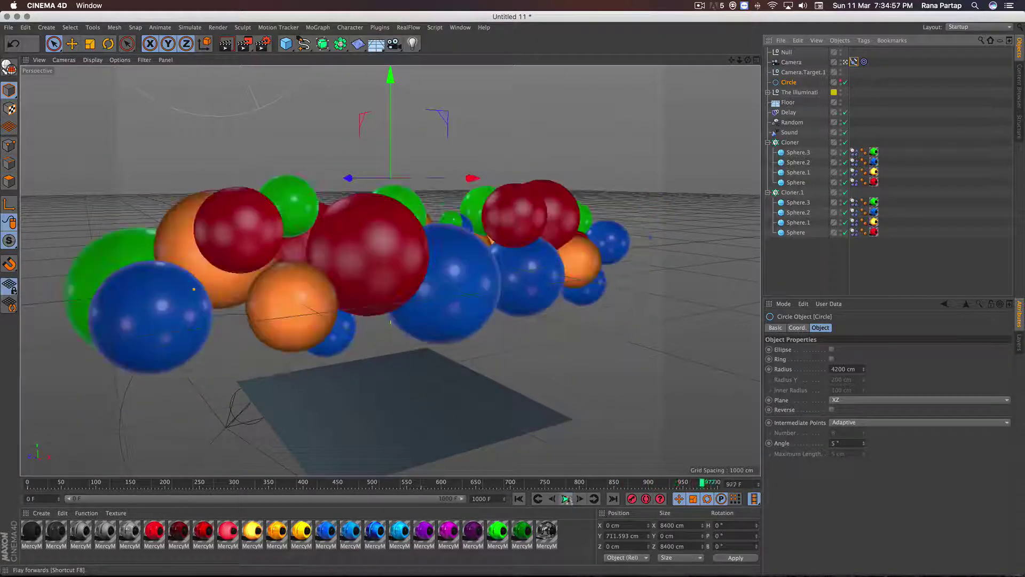